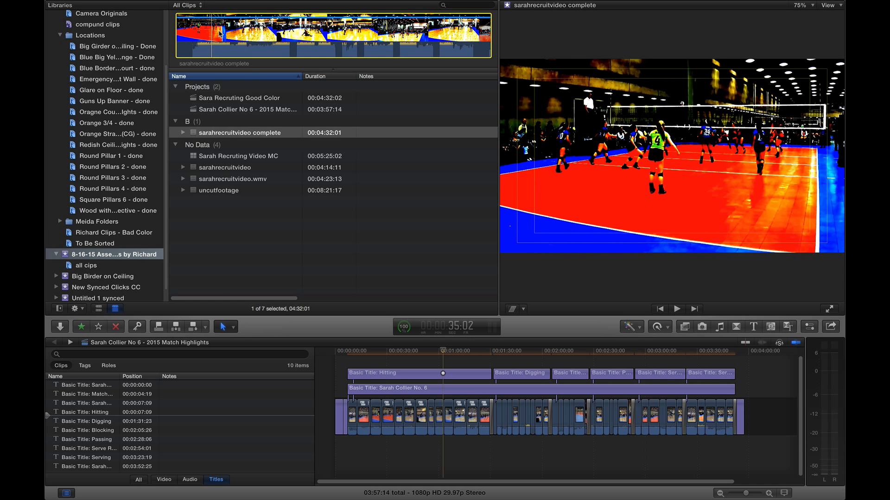
left_click(153, 232)
scroll(282, 199, "down", 5)
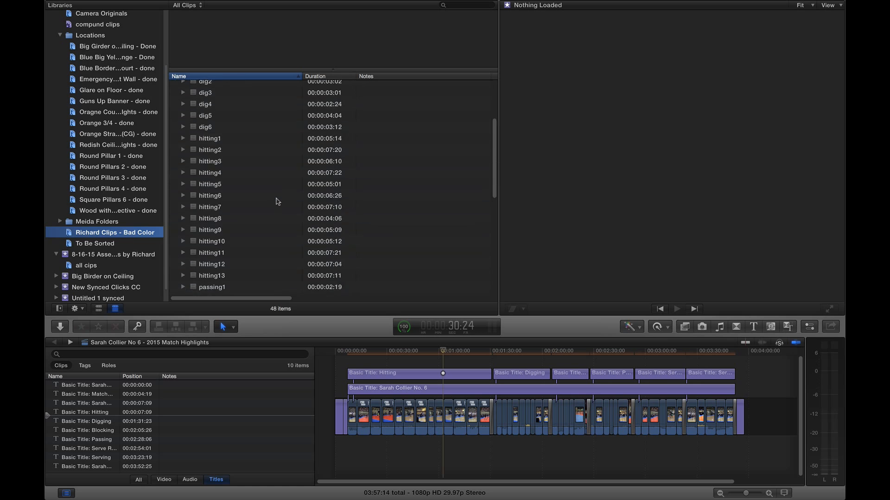
scroll(275, 200, "down", 3)
scroll(274, 199, "up", 10)
left_click(222, 110)
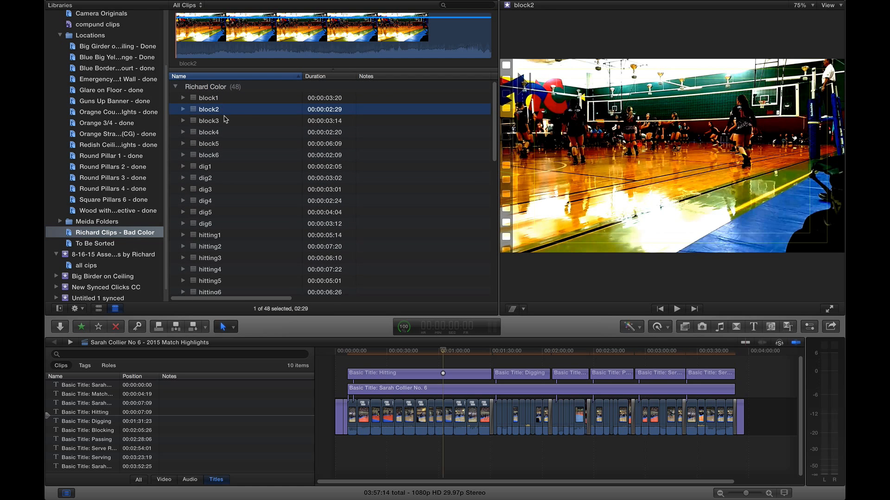
left_click(99, 309)
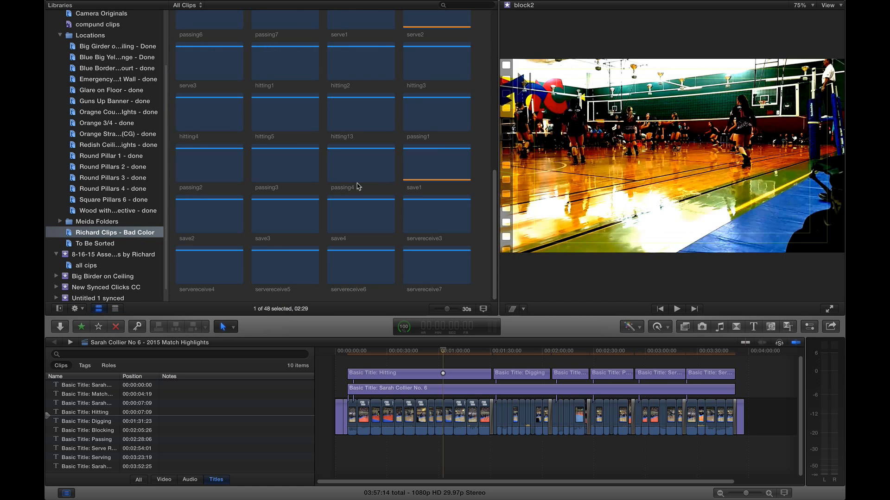
scroll(360, 121, "up", 10)
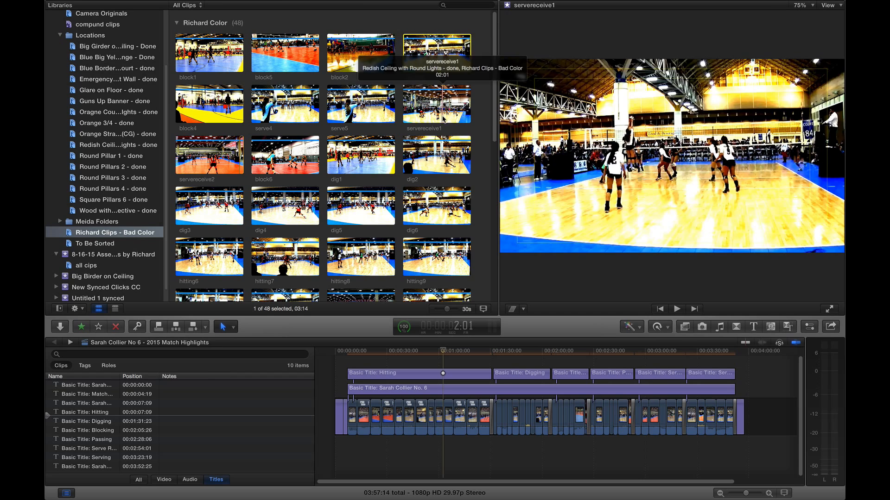
left_click(373, 146)
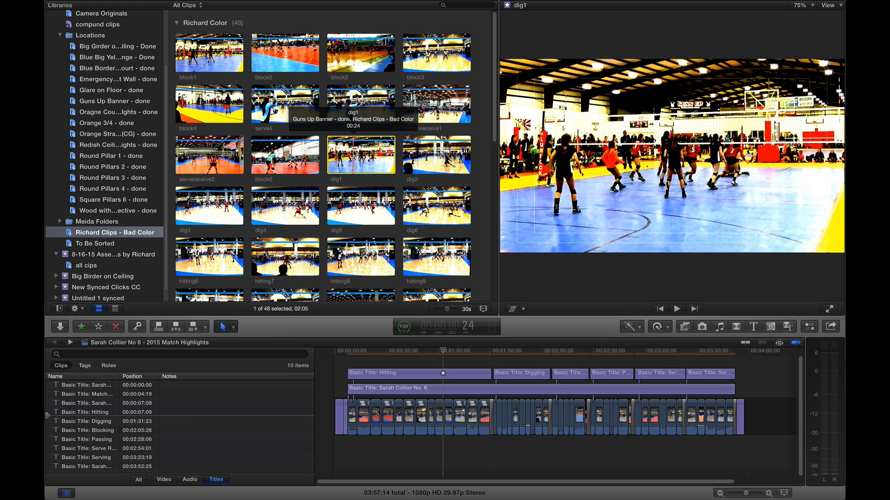
left_click(156, 261)
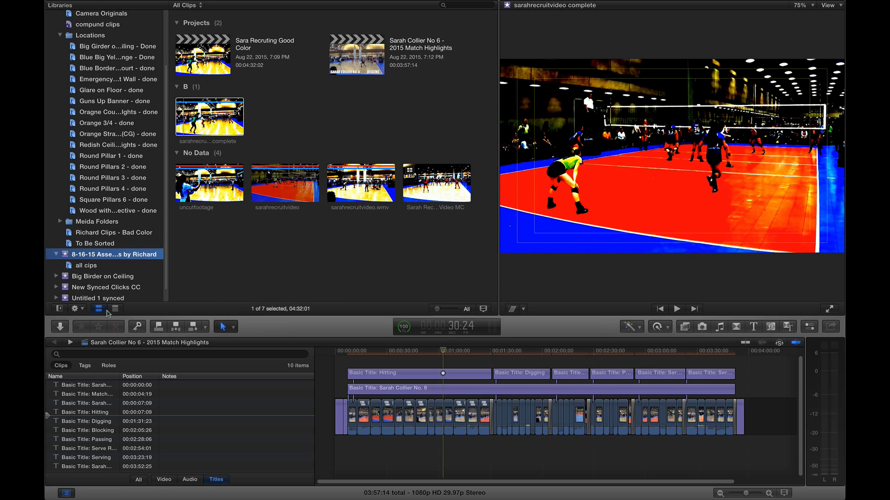
left_click(111, 309)
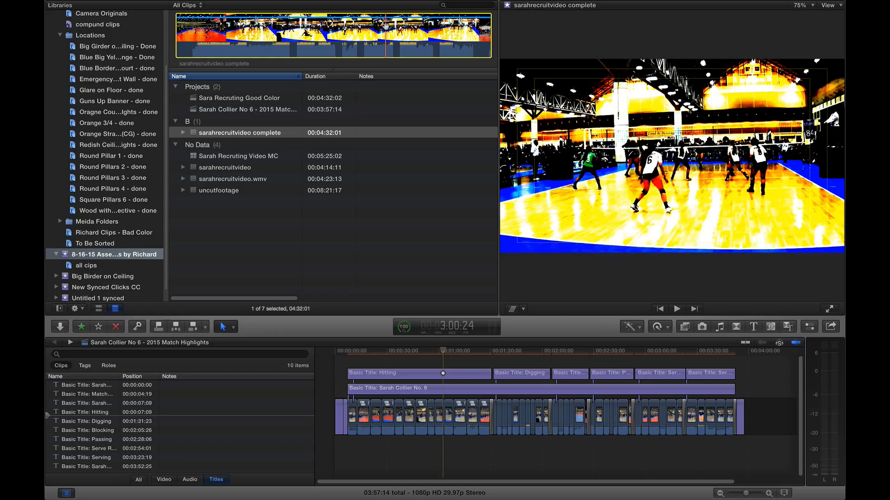
left_click(288, 215)
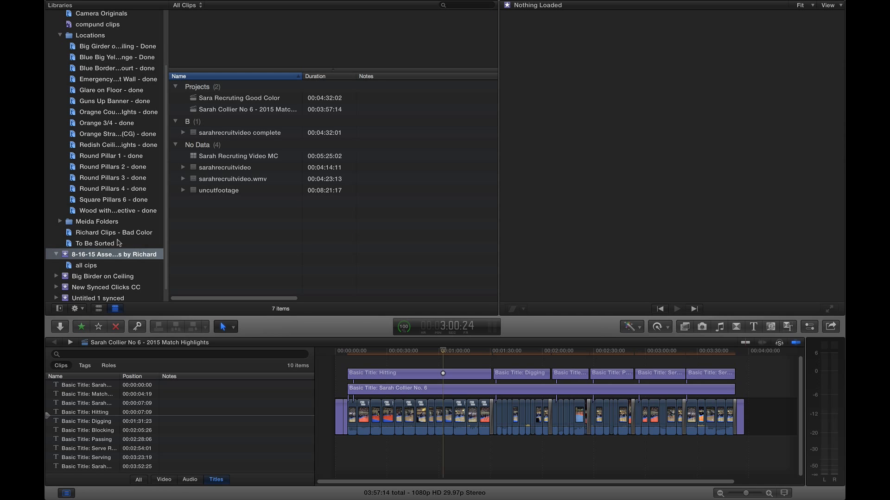
Open the Camera Originals collection and show its raw clips as filmstrips.
scroll(101, 39, "up", 1)
left_click(104, 27)
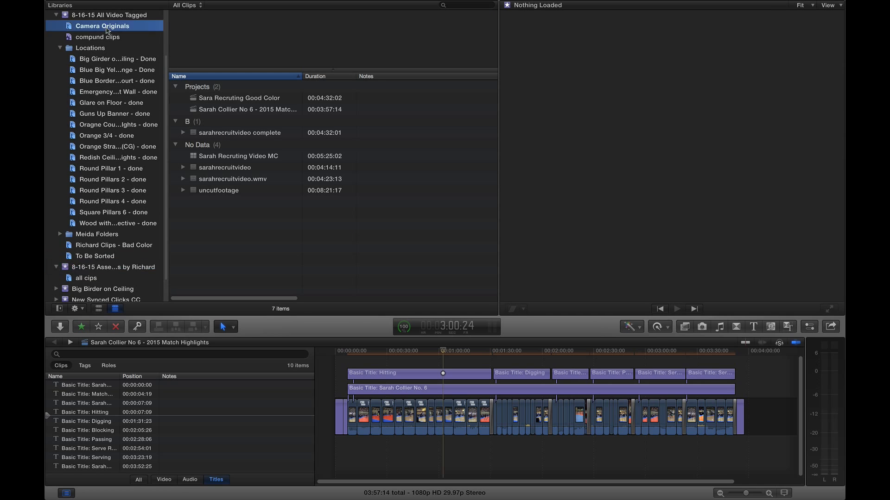
left_click(232, 159)
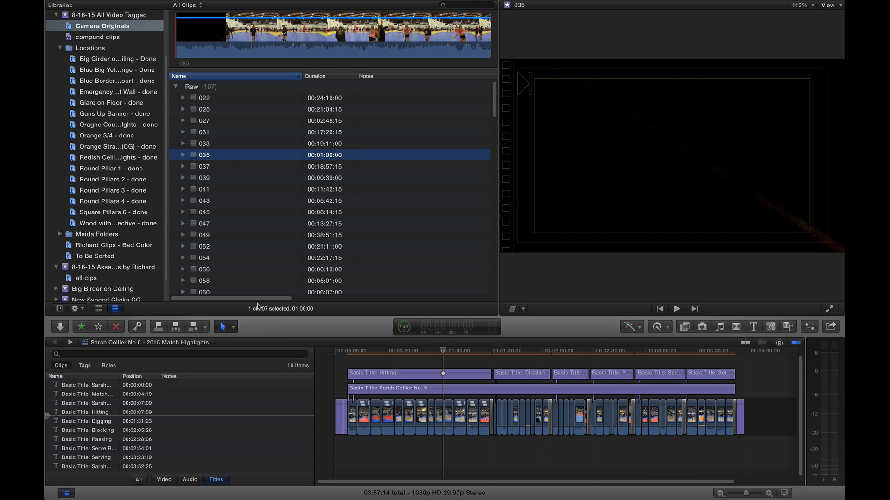
left_click(99, 309)
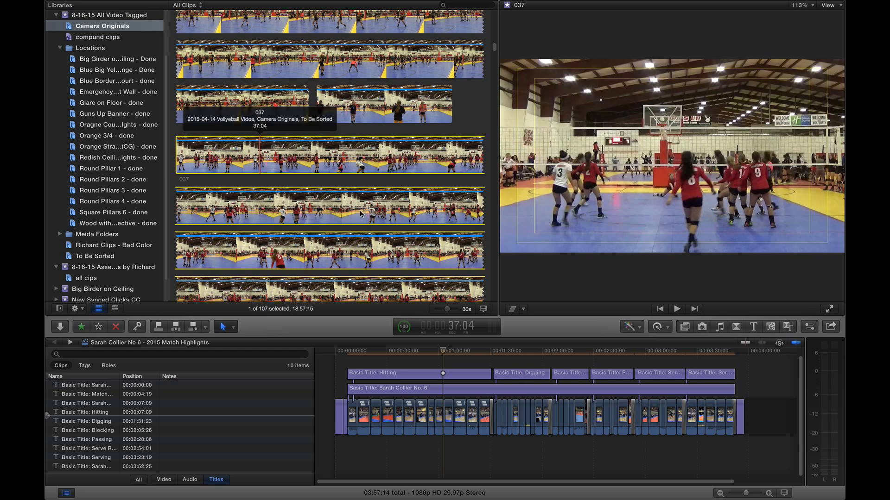
Select and deselect all clips, preview clip 045, and switch to single-frame thumbnails.
scroll(360, 214, "down", 2)
scroll(361, 214, "down", 3)
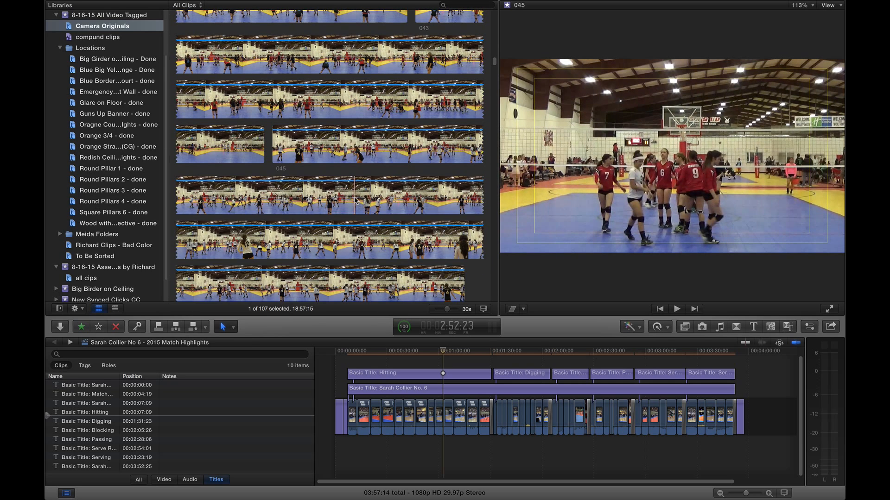
key("super+a")
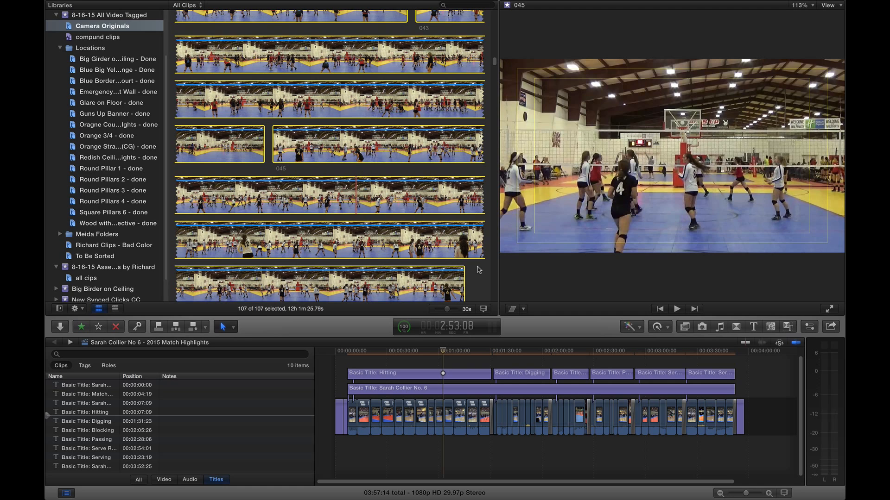
left_click(473, 271)
left_click(412, 202)
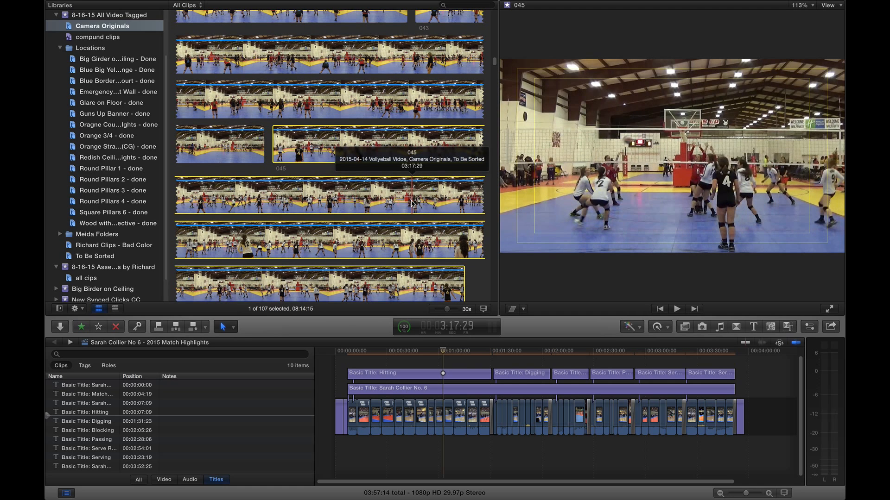
key("shift+z")
Scroll through the collection and preview clip 110.
scroll(387, 200, "down", 5)
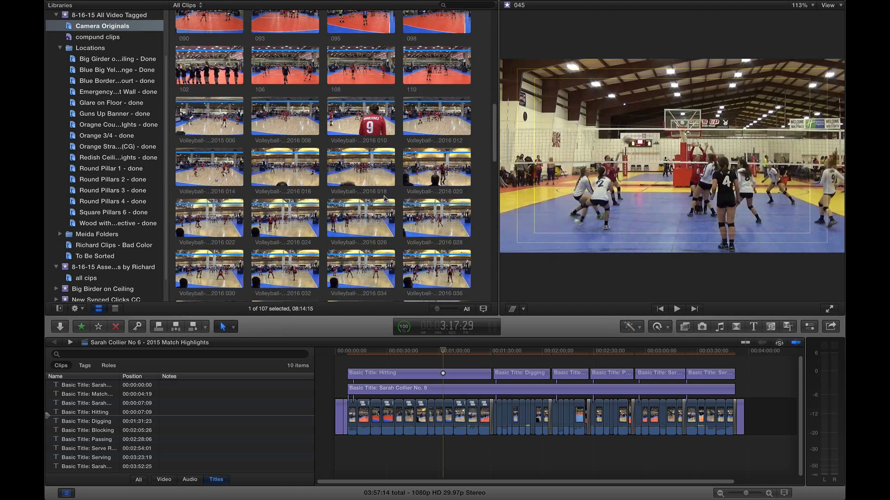
scroll(385, 199, "down", 1)
scroll(387, 200, "up", 4)
left_click(449, 206)
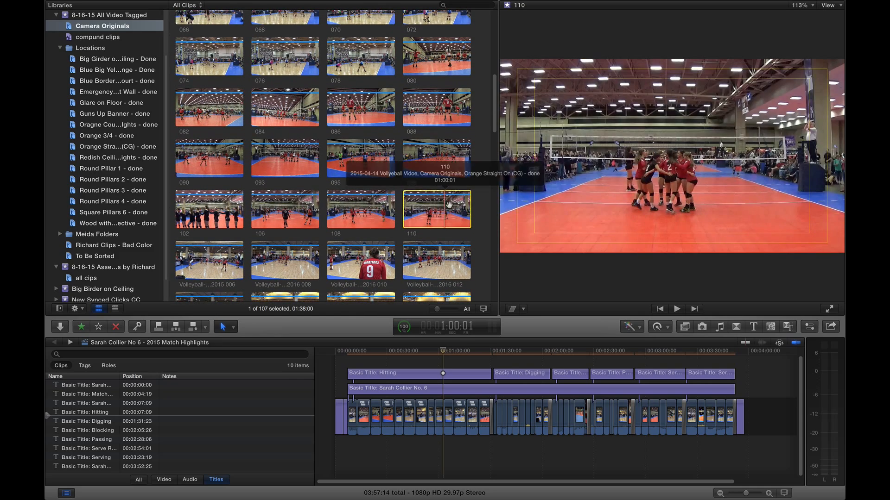
scroll(375, 221, "down", 7)
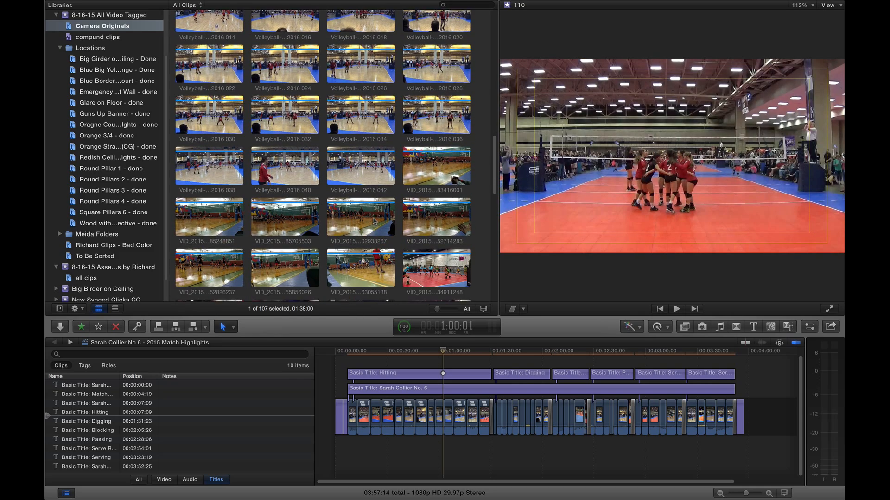
scroll(374, 221, "down", 1)
Preview clip New Orleans 2016 042, then marquee-select clips 022 through 056.
left_click(374, 166)
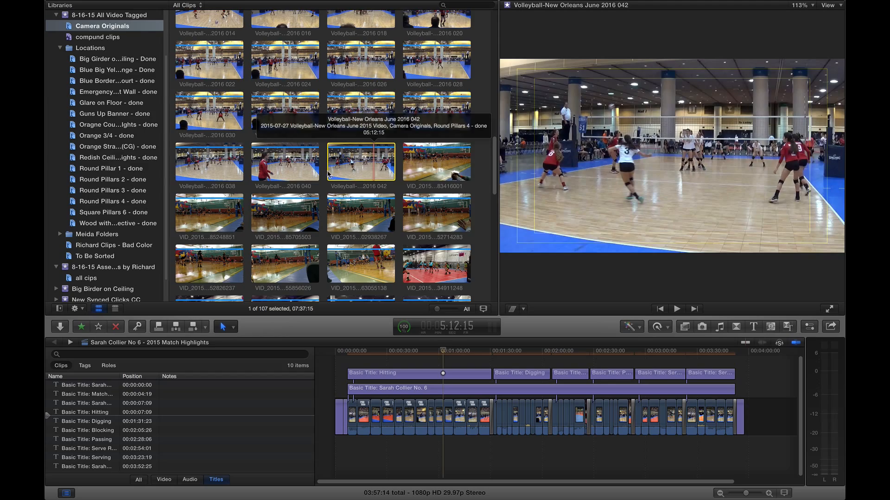
scroll(364, 215, "down", 3)
scroll(365, 216, "down", 8)
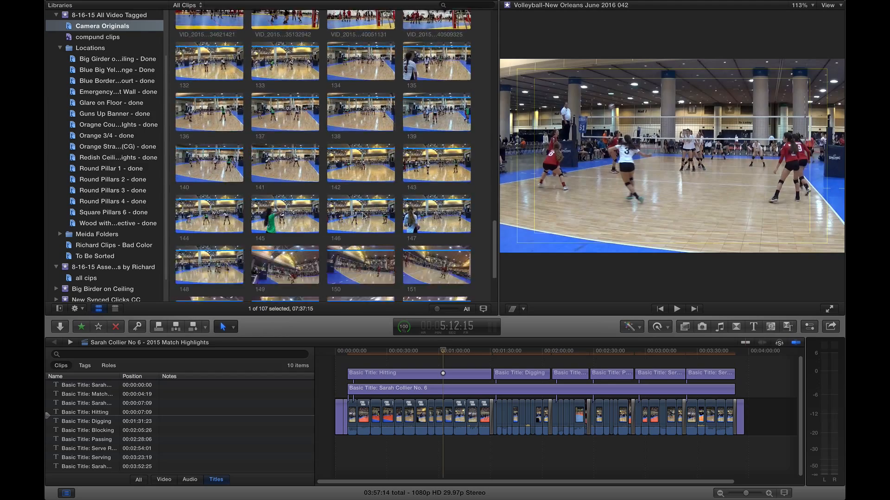
scroll(364, 216, "up", 15)
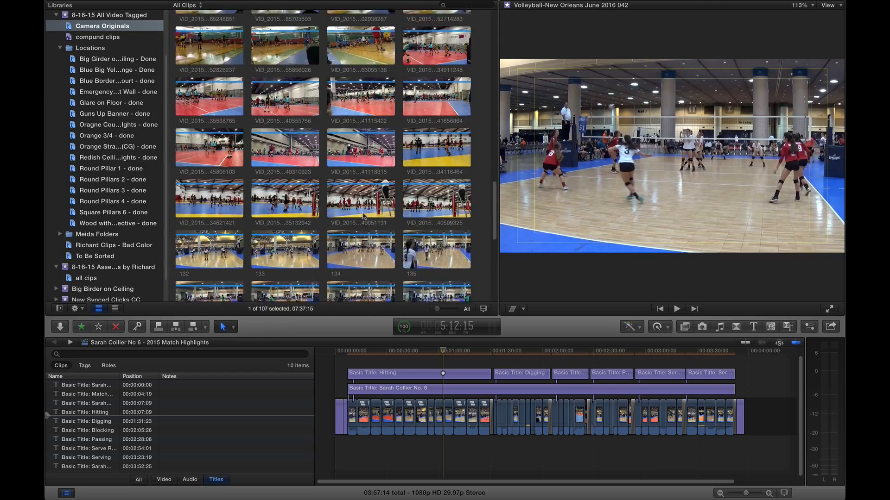
scroll(364, 216, "down", 1)
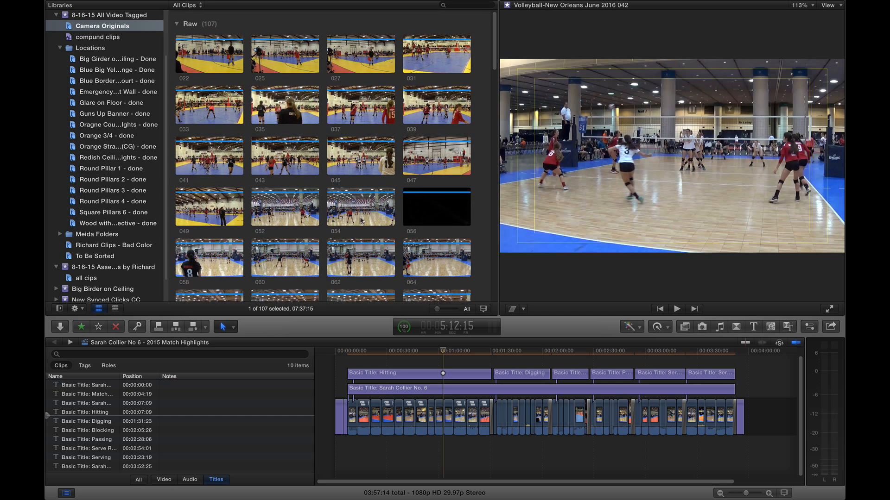
left_click(480, 91)
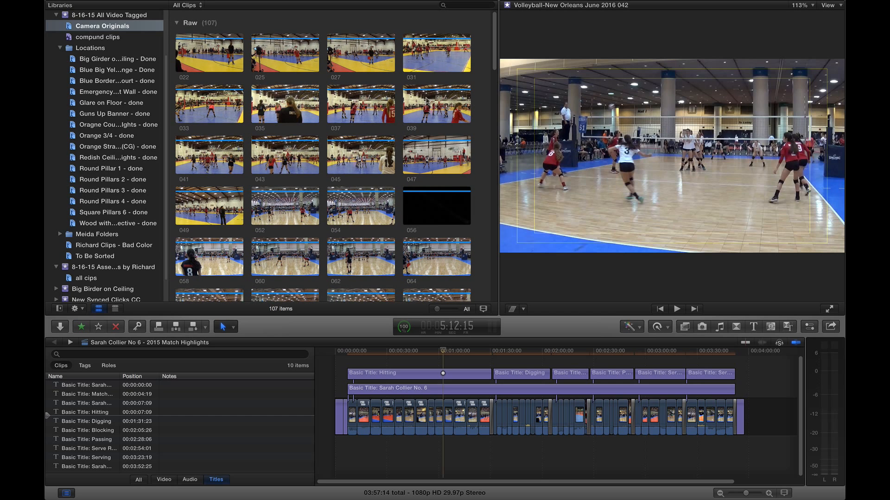
left_click_drag(475, 58, 226, 209)
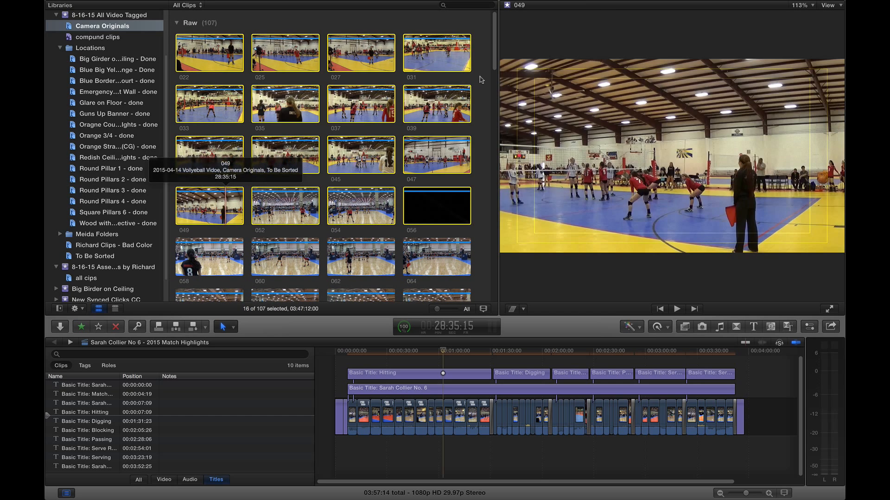
Open the Big Girder on Ceiling collection and trial-select its raw and color-graded clips.
left_click(124, 59)
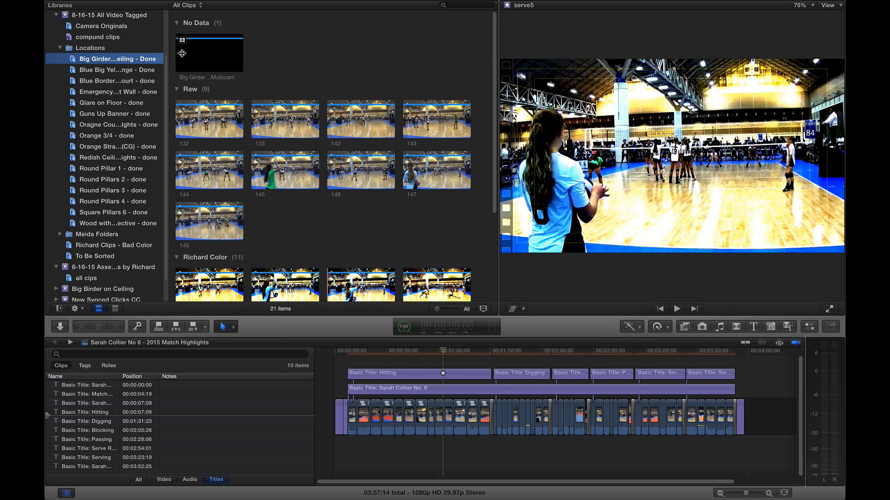
left_click_drag(442, 232, 218, 129)
left_click(316, 237)
scroll(223, 194, "down", 4)
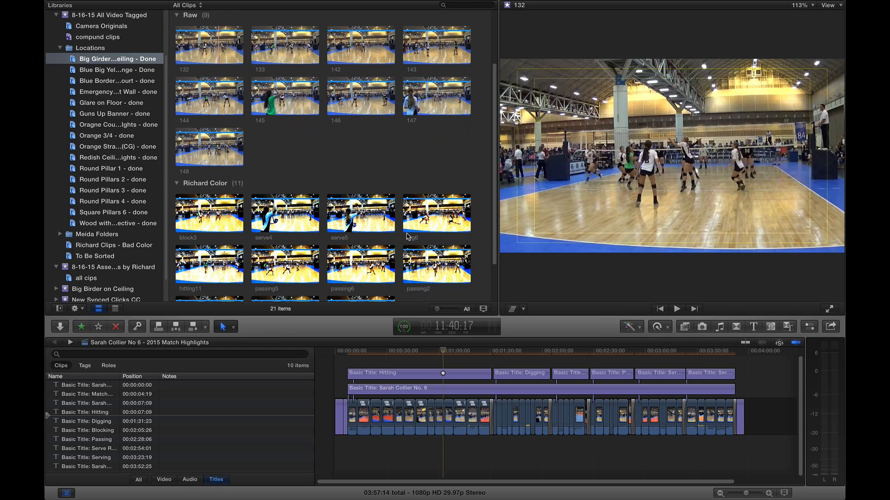
scroll(204, 183, "down", 3)
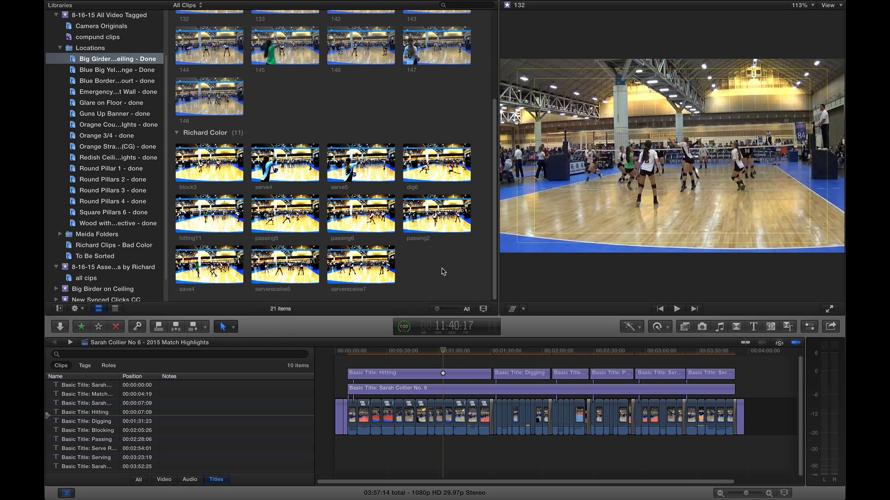
mouse_move(443, 269)
left_mouse_down()
mouse_move(222, 172)
mouse_move(441, 260)
left_mouse_up()
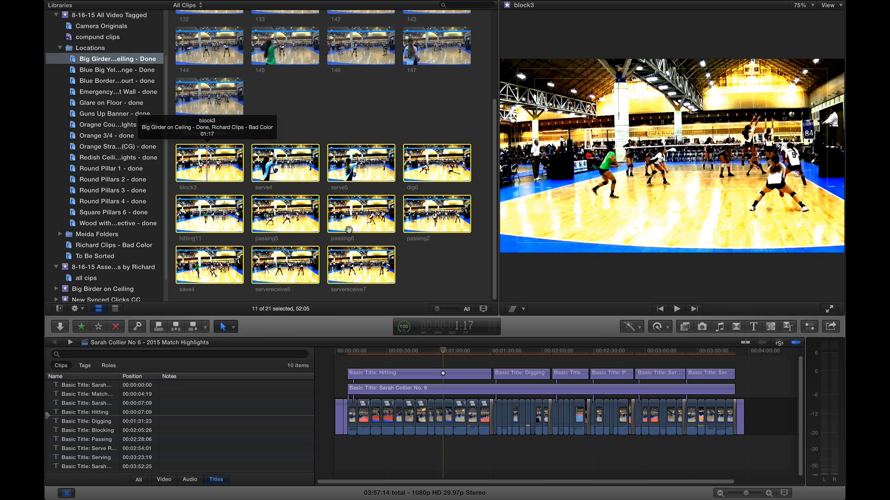
Preview clip 146, marquee-select the nine Raw clips, then clear the selection.
scroll(413, 267, "up", 2)
scroll(411, 268, "up", 1)
left_click(359, 101)
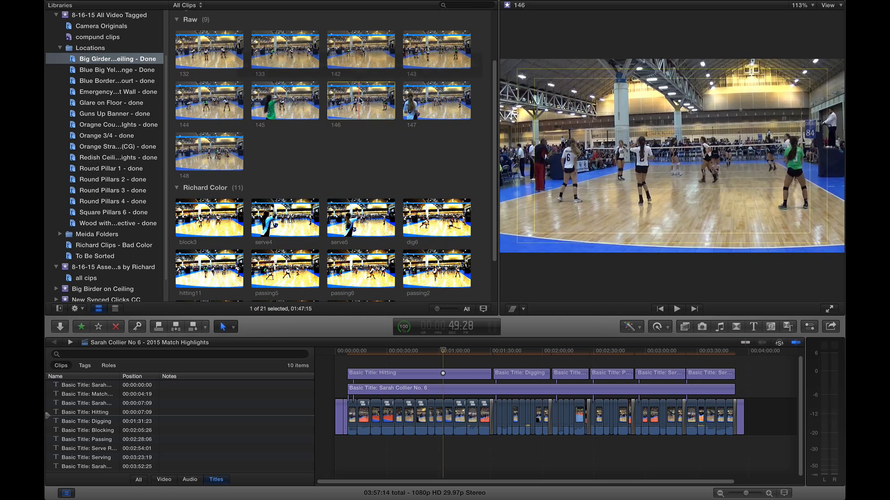
left_click_drag(473, 176, 176, 24)
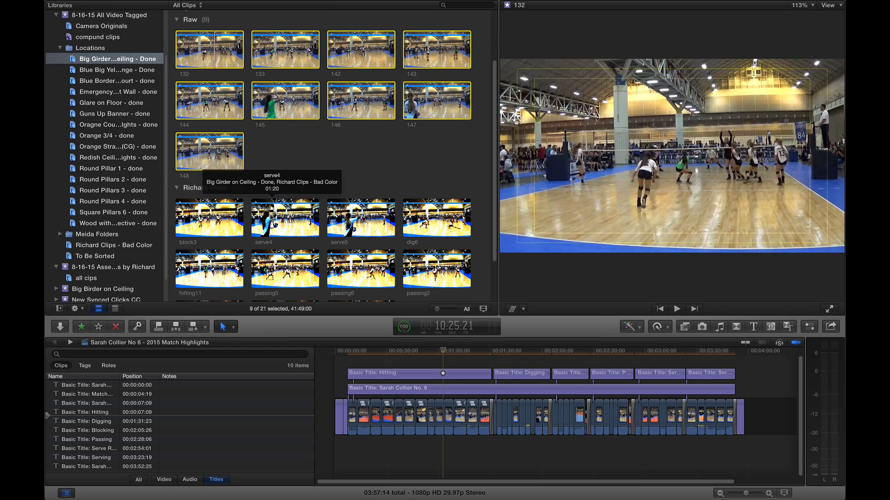
left_click(271, 218)
left_click(216, 61)
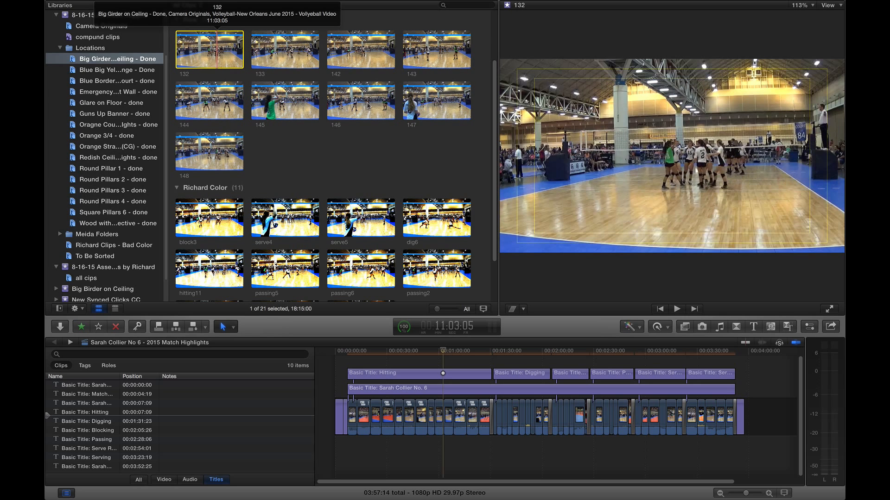
left_click_drag(448, 158, 205, 52)
left_click(338, 149)
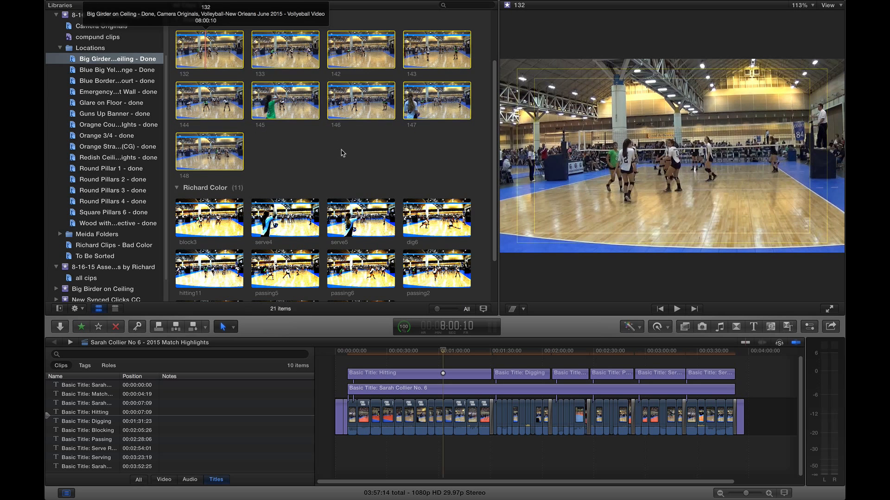
Switch the browser to list view showing clip names and durations.
scroll(342, 153, "up", 2)
scroll(341, 152, "up", 3)
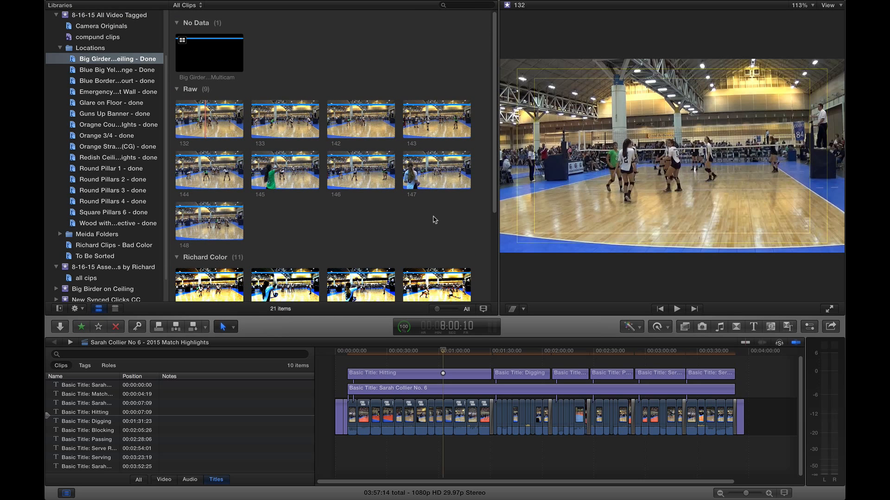
scroll(435, 220, "down", 2)
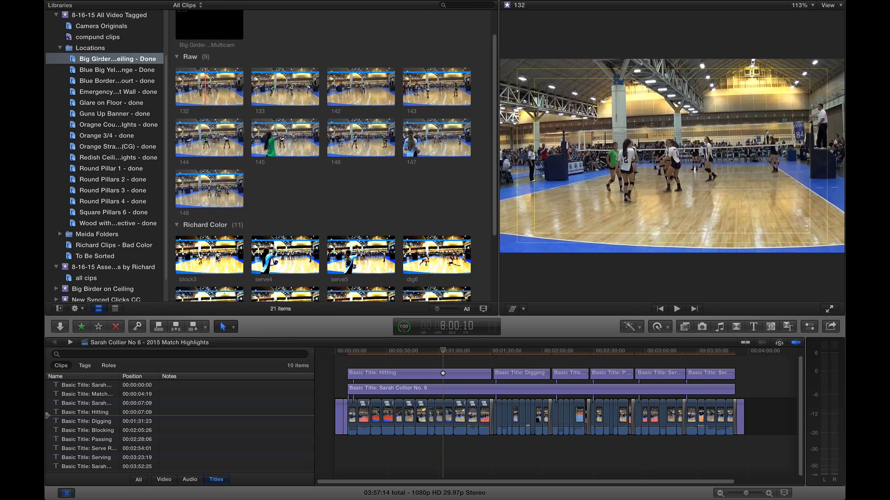
left_click(115, 309)
scroll(280, 227, "down", 2)
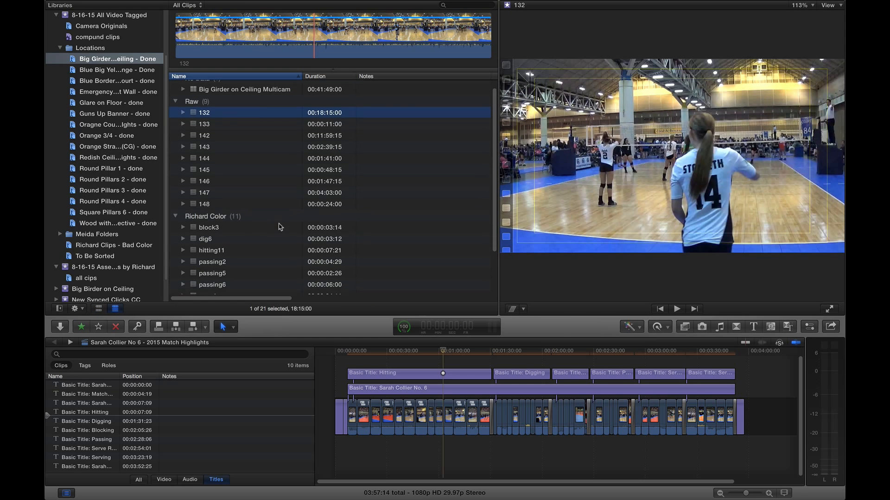
scroll(280, 226, "up", 3)
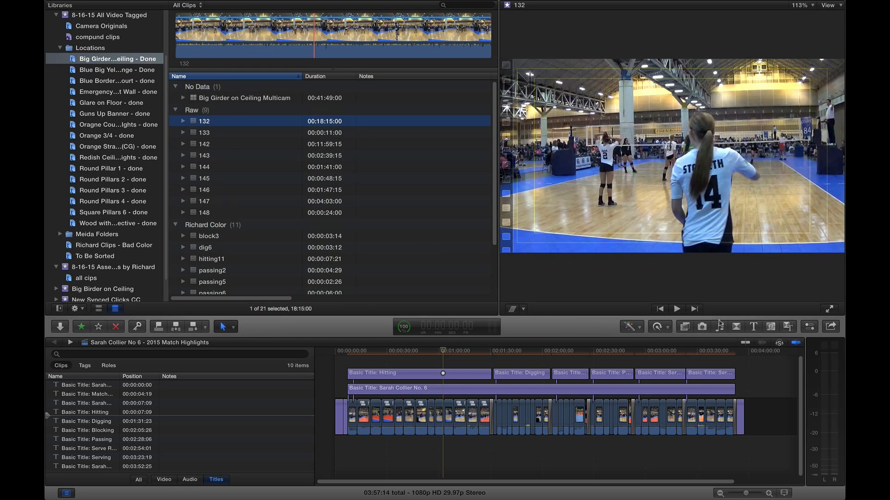
Open the Inspector's Info tab and view clip 132's metadata.
left_click(808, 327)
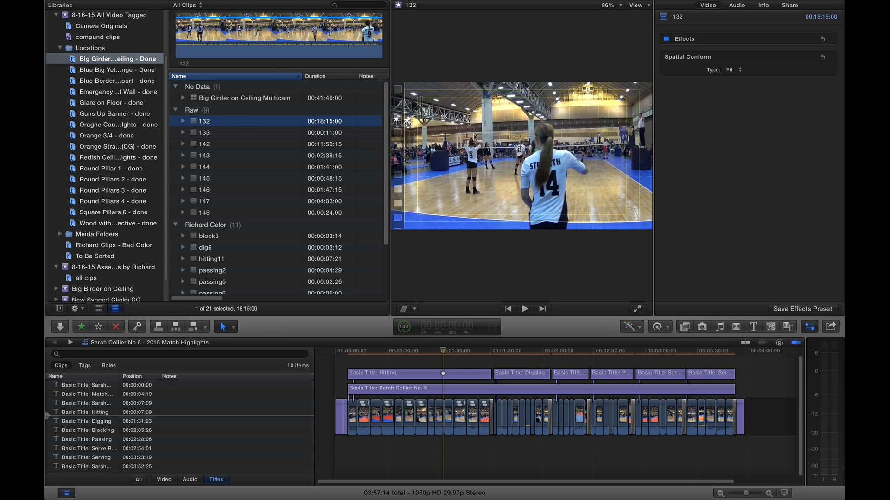
left_click(763, 5)
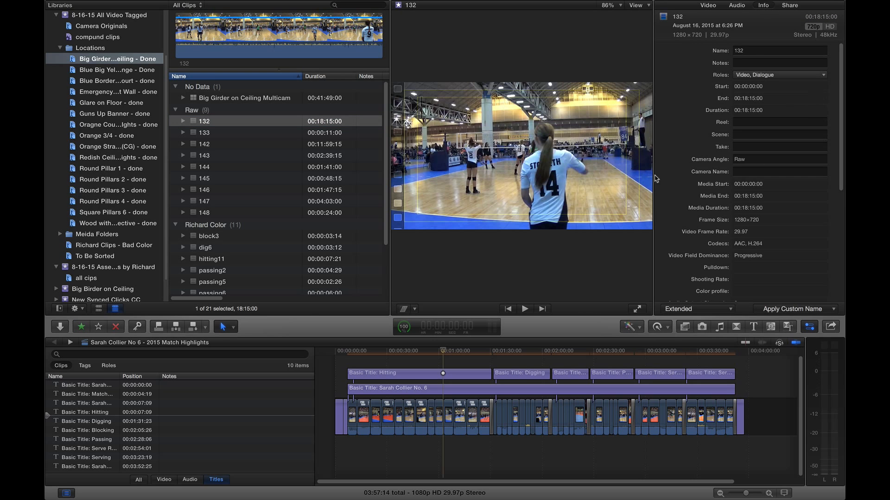
left_click(224, 236)
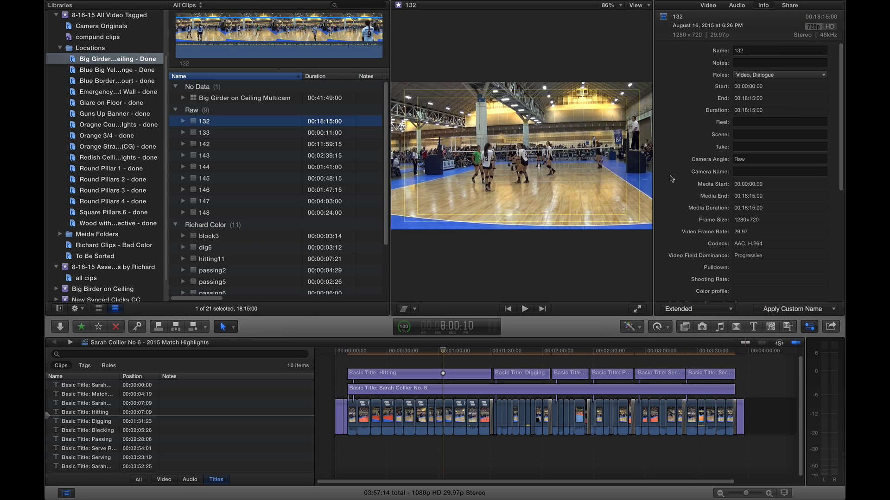
left_click(218, 120)
scroll(257, 292, "down", 3)
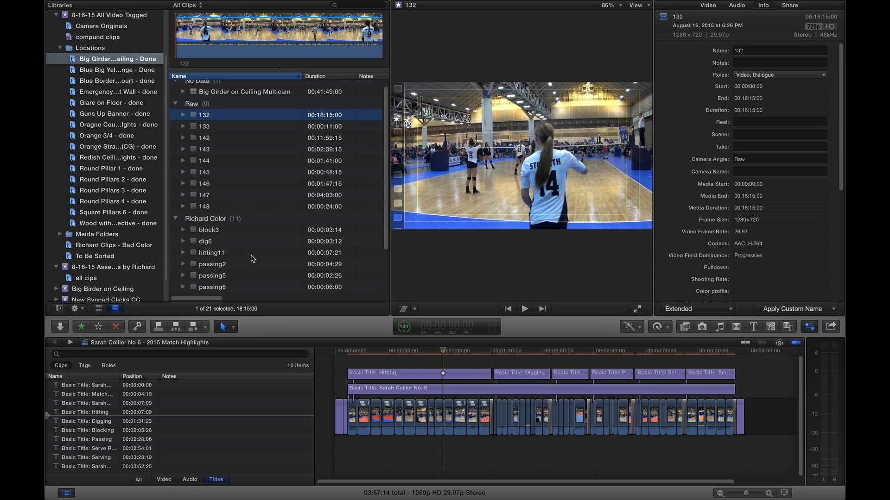
Create the audio-synced multicam clip 'Big Girder MC 2' and open it in the angle editor.
right_click(226, 290)
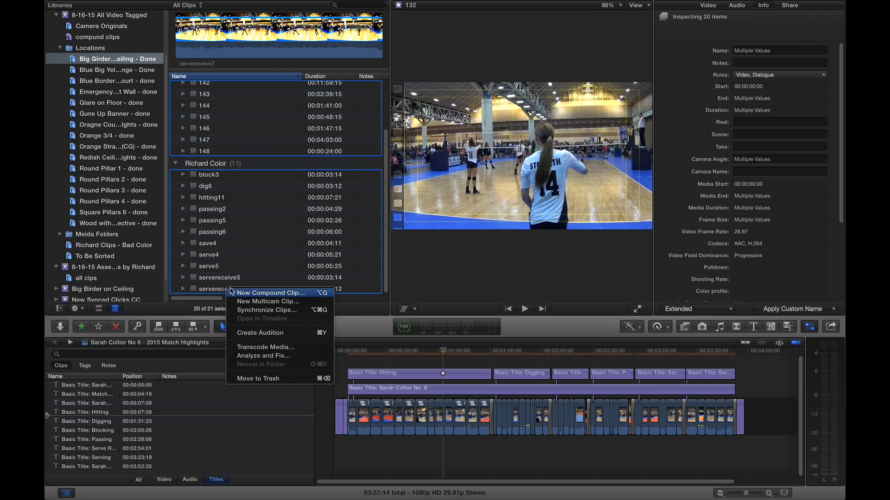
left_click(279, 302)
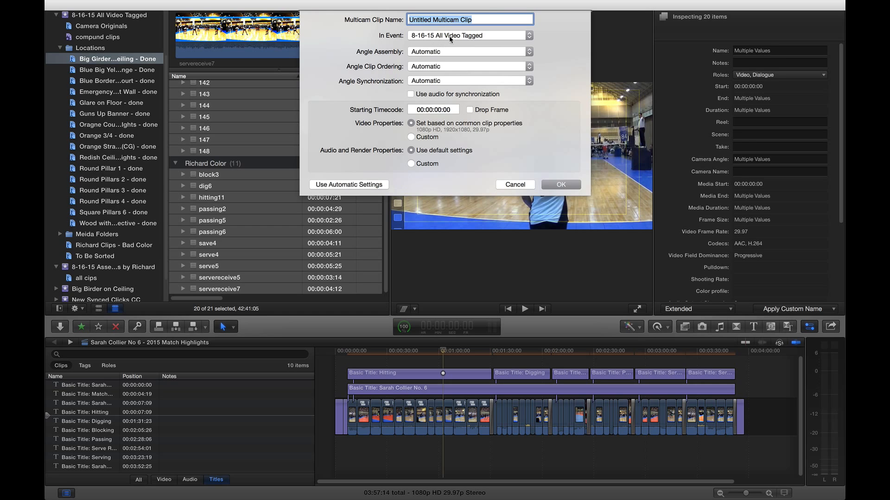
type("Big ")
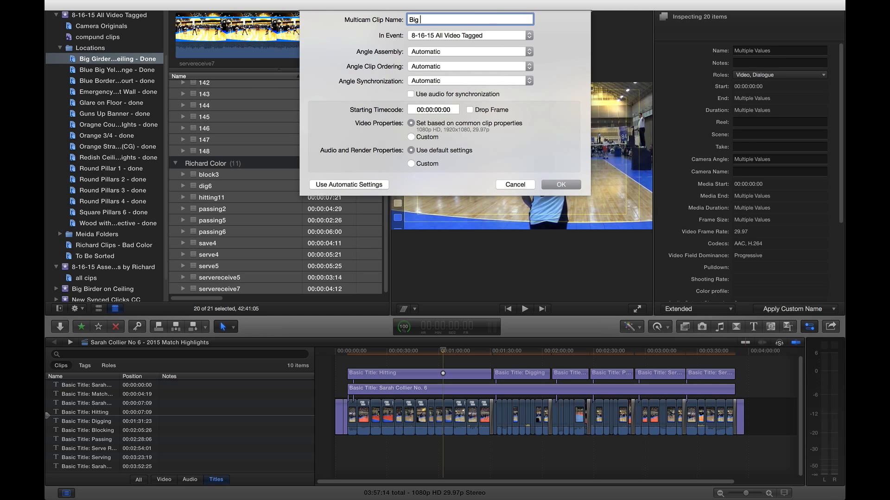
type("Girder MC 2")
left_click(425, 95)
left_click(561, 184)
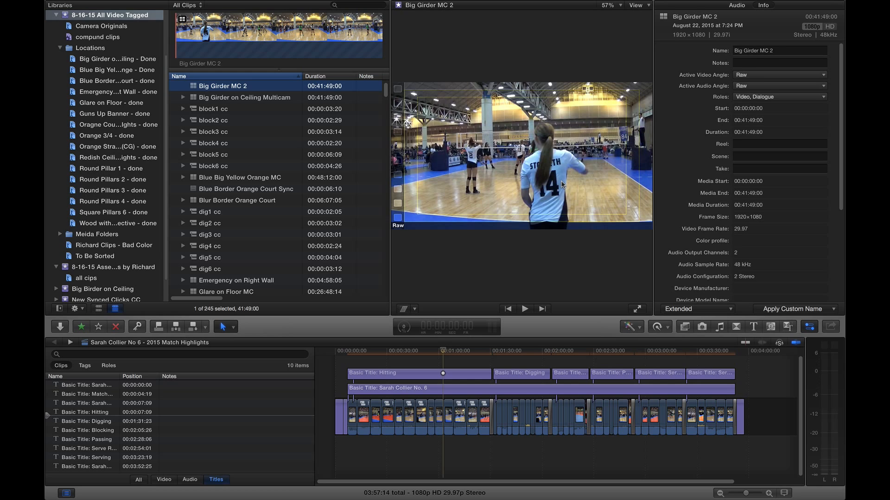
double_click(194, 88)
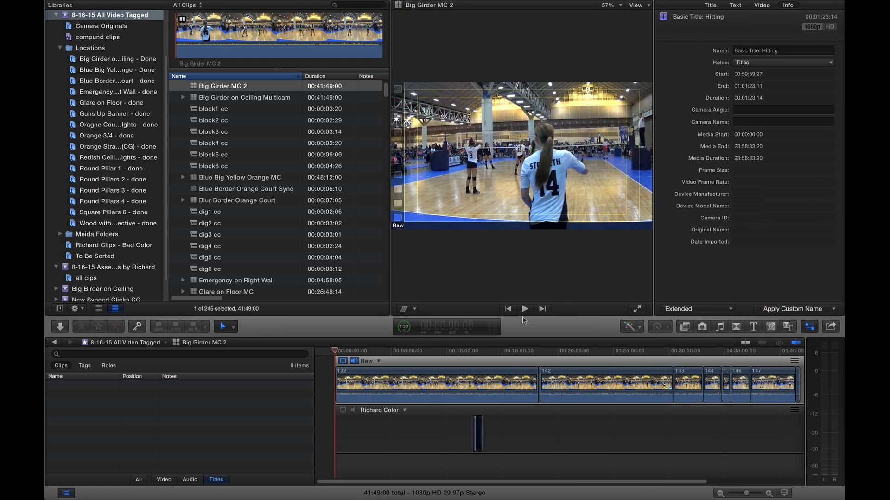
left_click(476, 351)
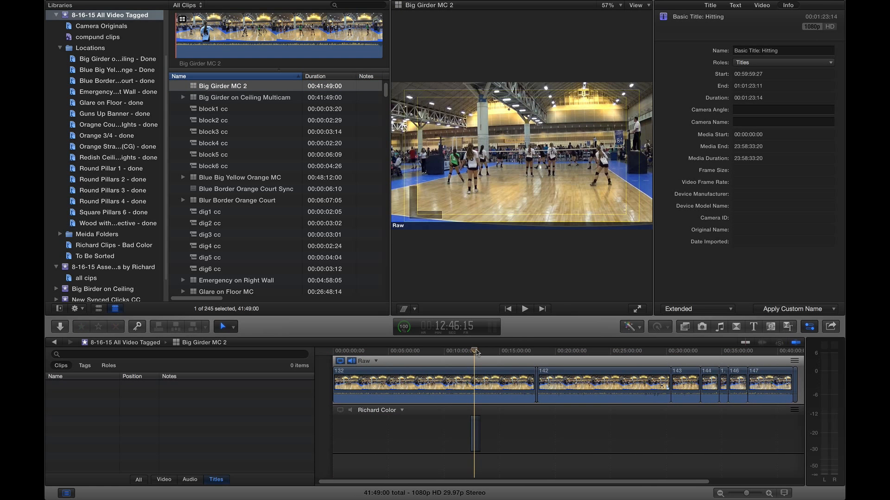
Show angles in the viewer with a 2 Angles layout and zoom the timeline in.
left_click(649, 7)
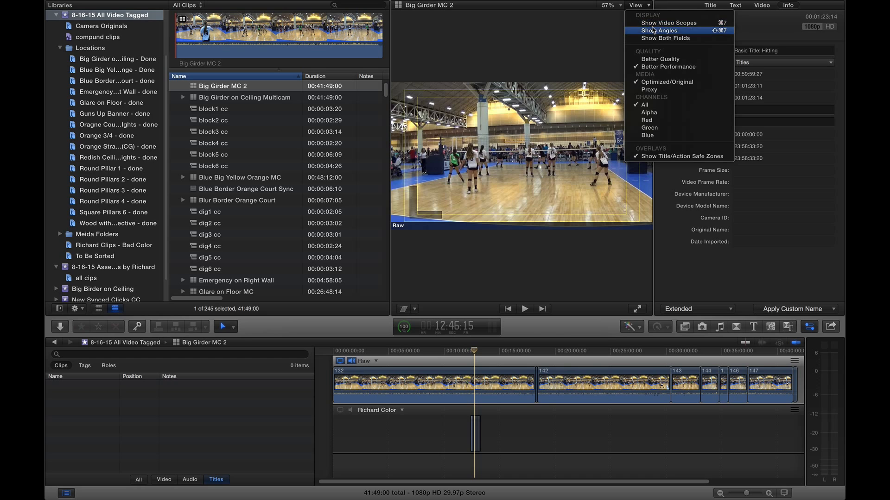
left_click(668, 30)
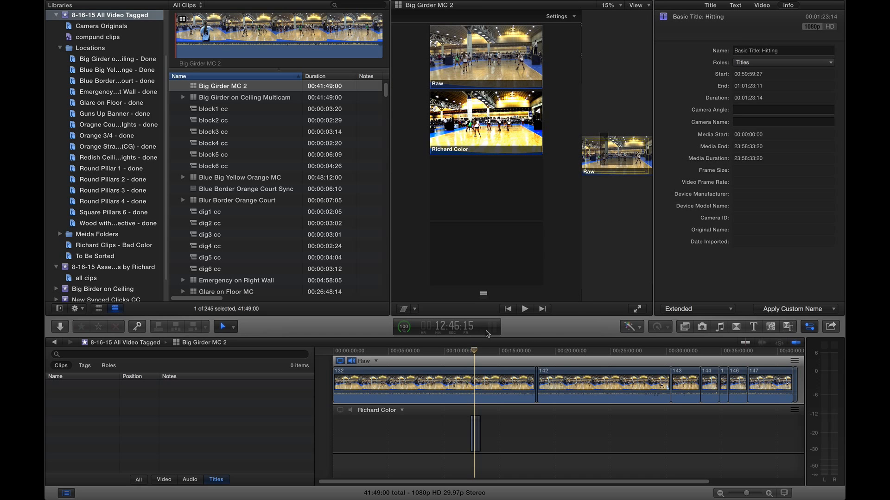
key("super+equal")
key("super+equal")
key("super+equal")
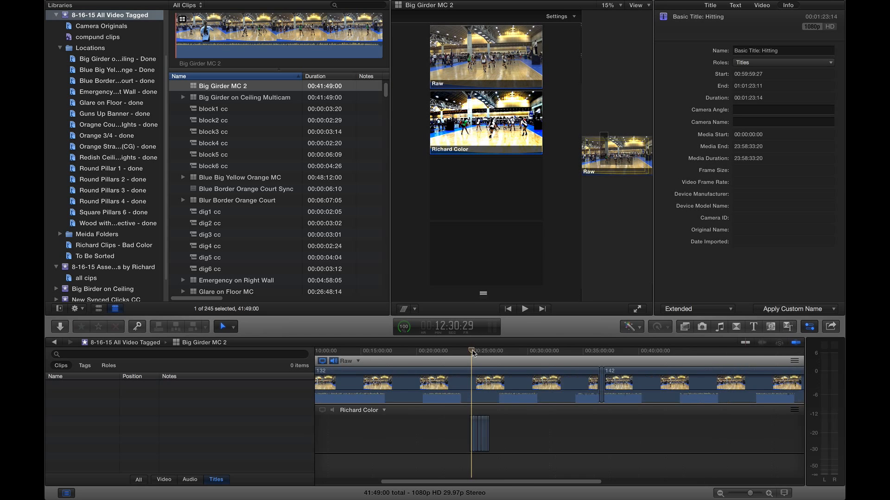
left_click(574, 16)
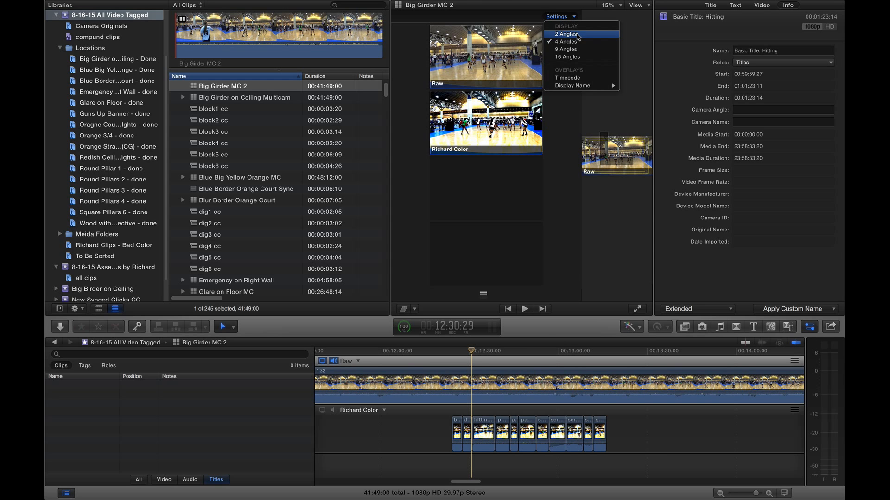
left_click(577, 36)
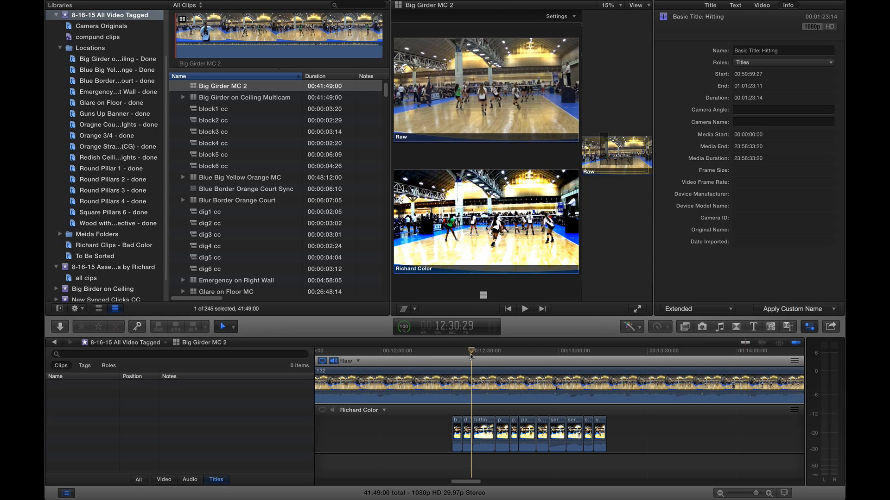
Scrub the playhead to compare both angles and make the timeline area taller.
left_click_drag(471, 352, 502, 357)
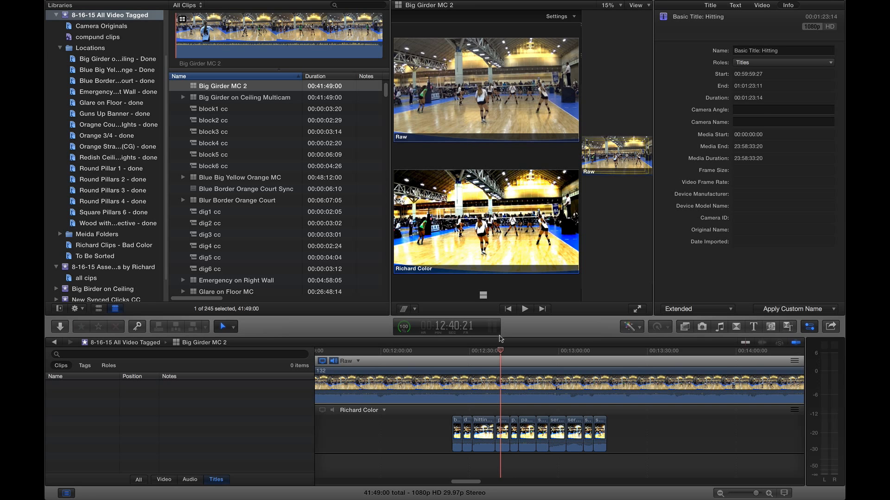
left_click_drag(501, 354, 535, 359)
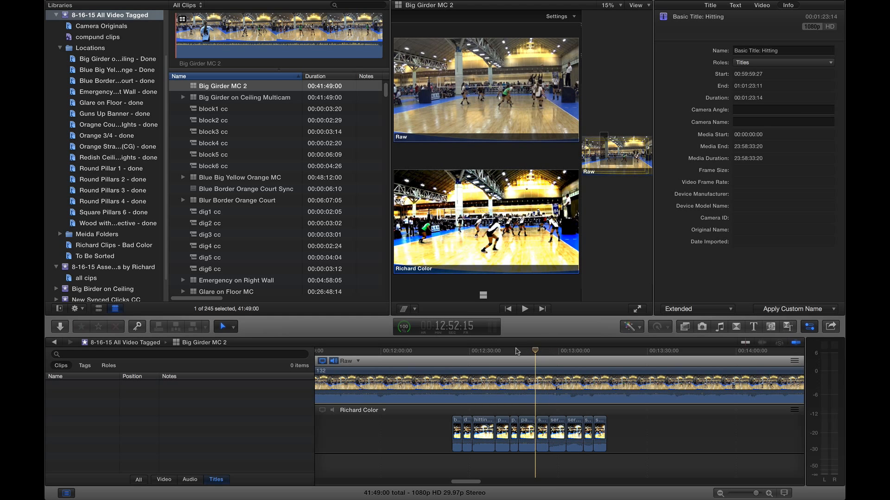
left_click_drag(555, 331, 553, 311)
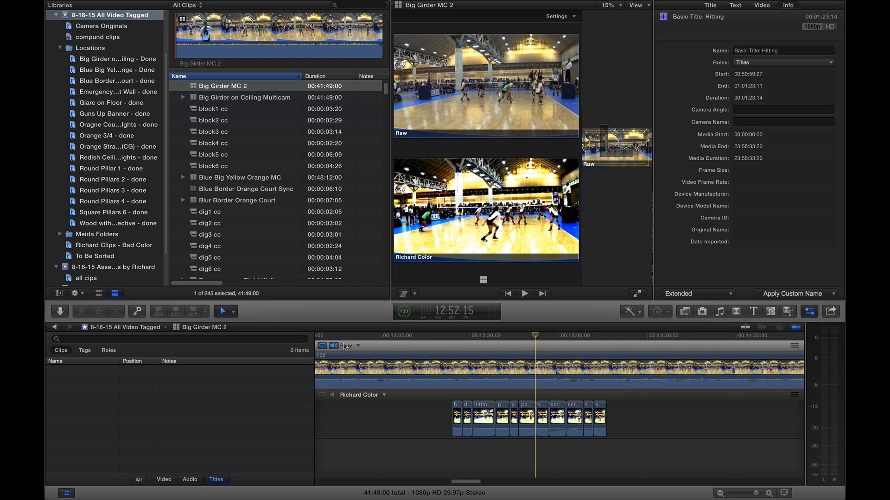
Toggle audio monitoring for the Raw angle off and back on.
left_click(358, 346)
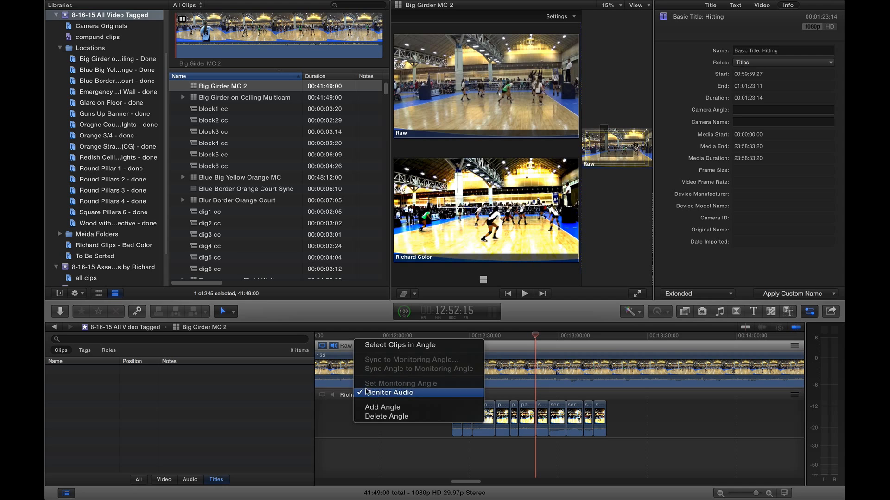
left_click(376, 393)
left_click(332, 346)
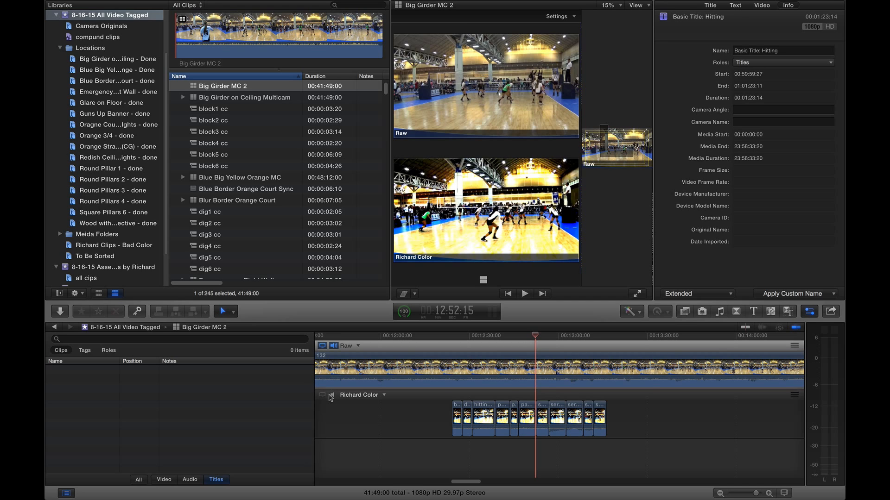
Select every clip in the Richard Color angle and zoom out to see the whole angle.
right_click(382, 397)
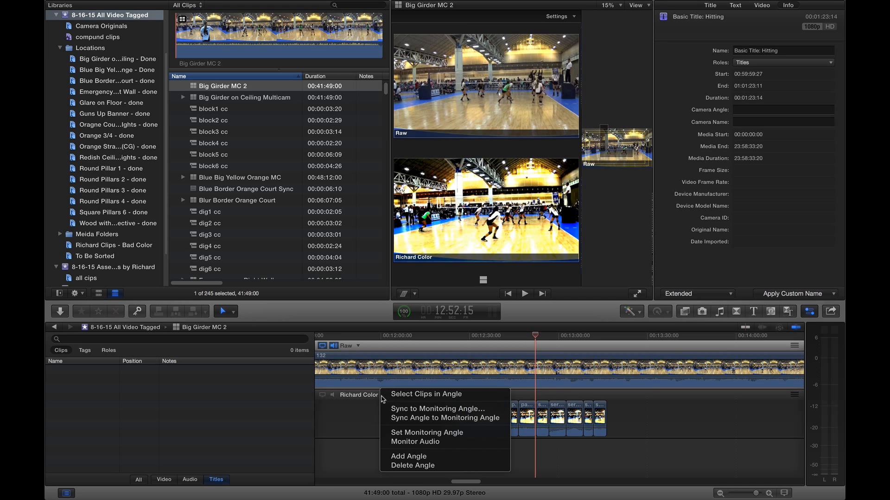
left_click(412, 395)
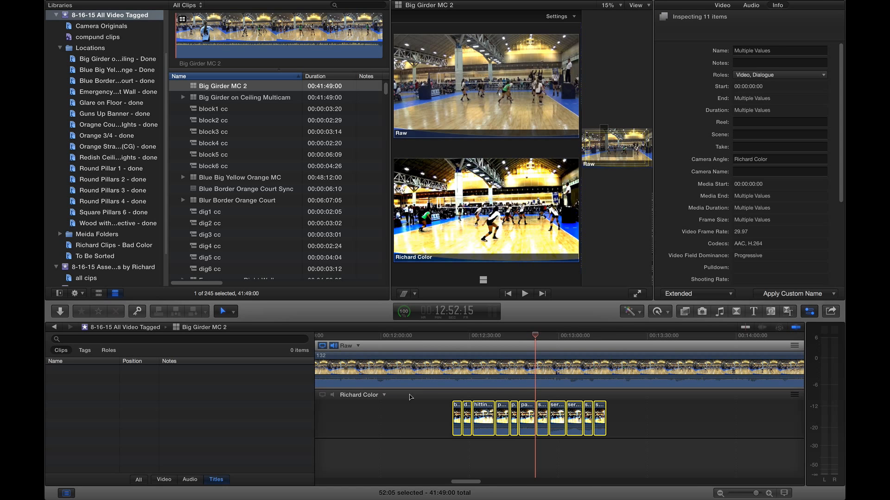
key("super+minus")
key("super+minus")
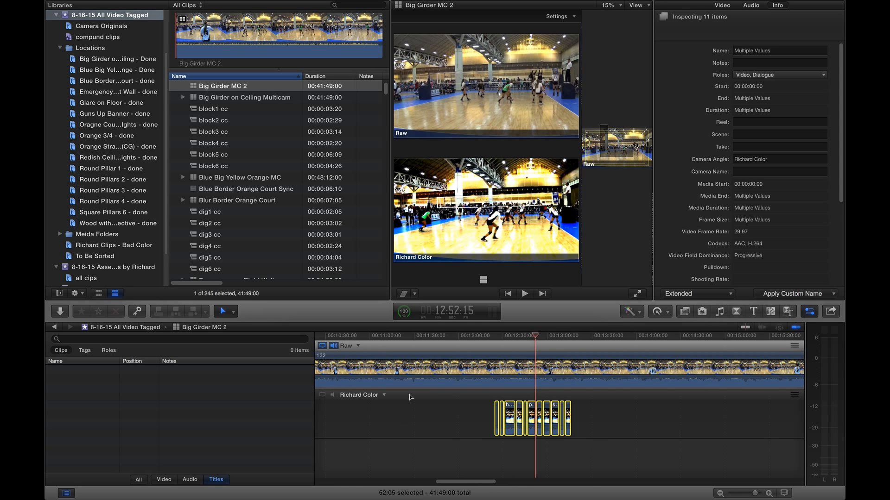
key("super+minus")
key("super+minus")
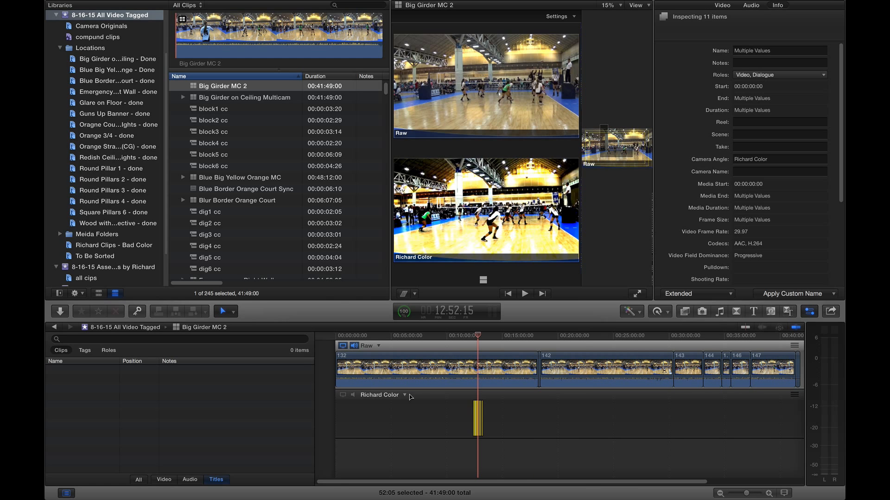
scroll(410, 397, "right", 2)
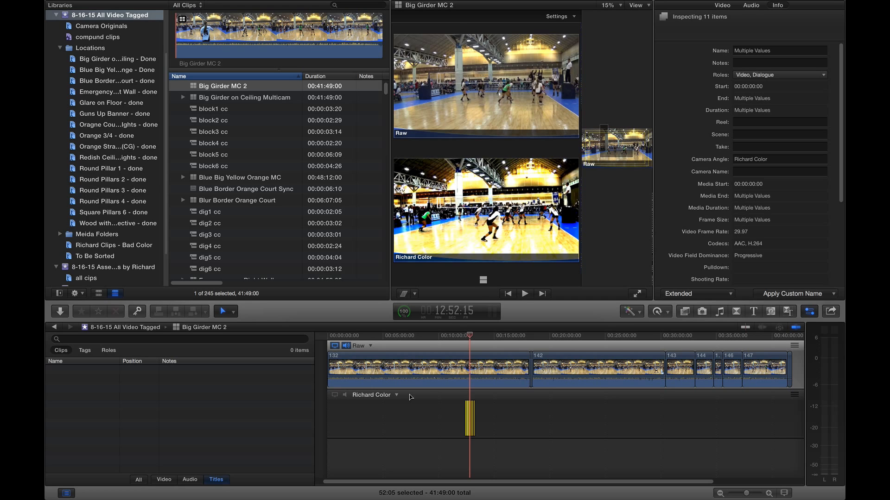
scroll(410, 397, "left", 1)
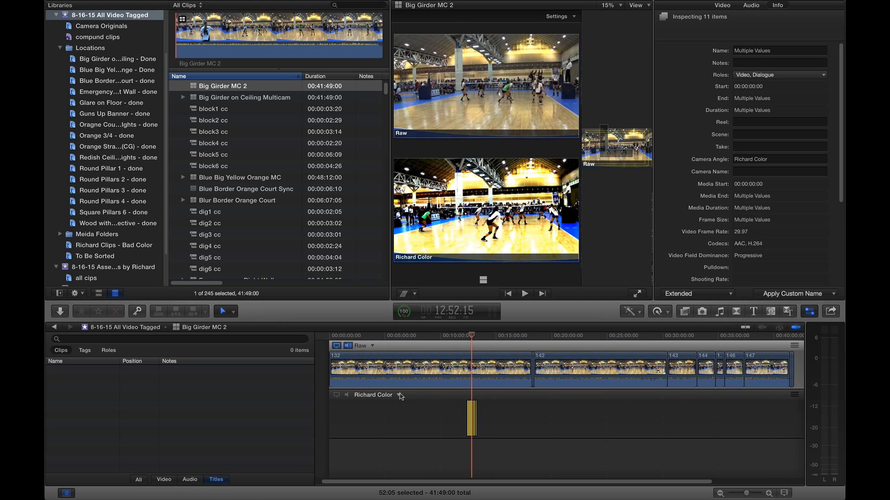
right_click(395, 393)
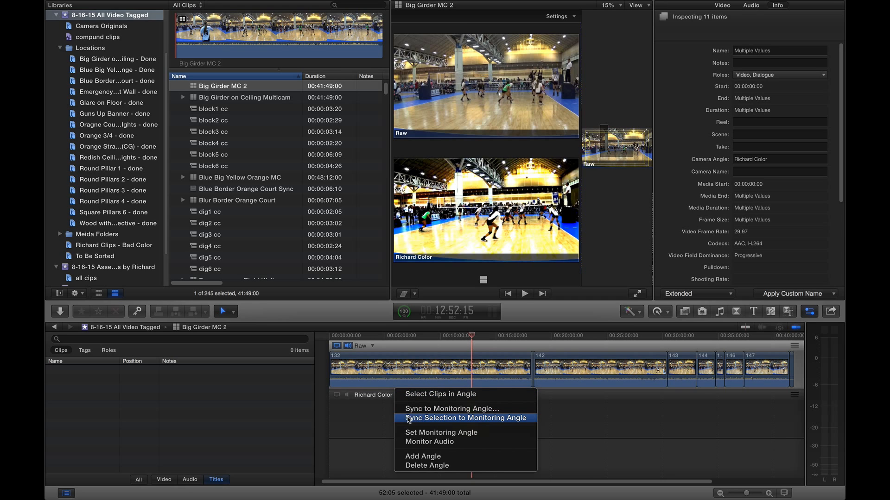
Reselect all 11 Richard Color clips and sync them to the Raw monitoring angle.
left_click(381, 420)
left_click(404, 417)
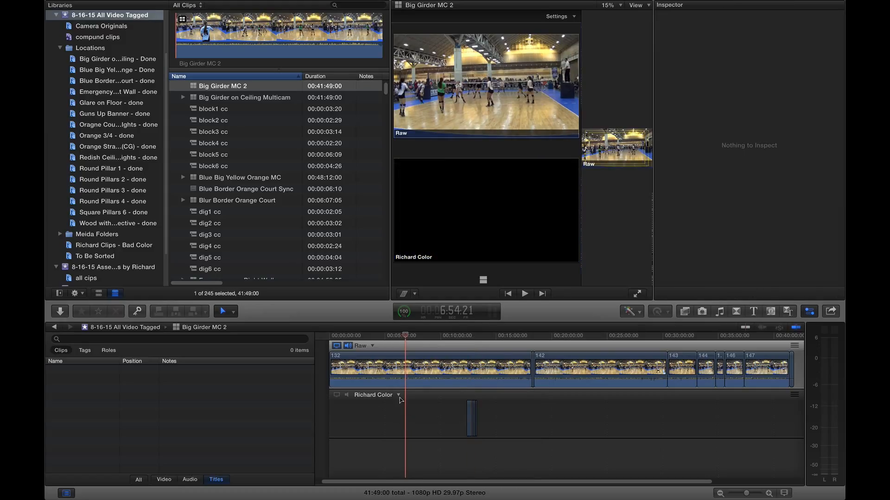
left_click(399, 396)
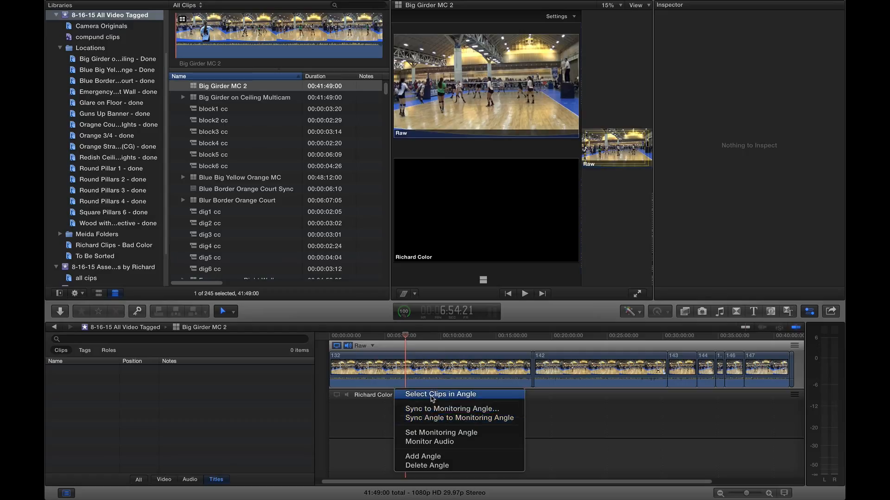
left_click(431, 395)
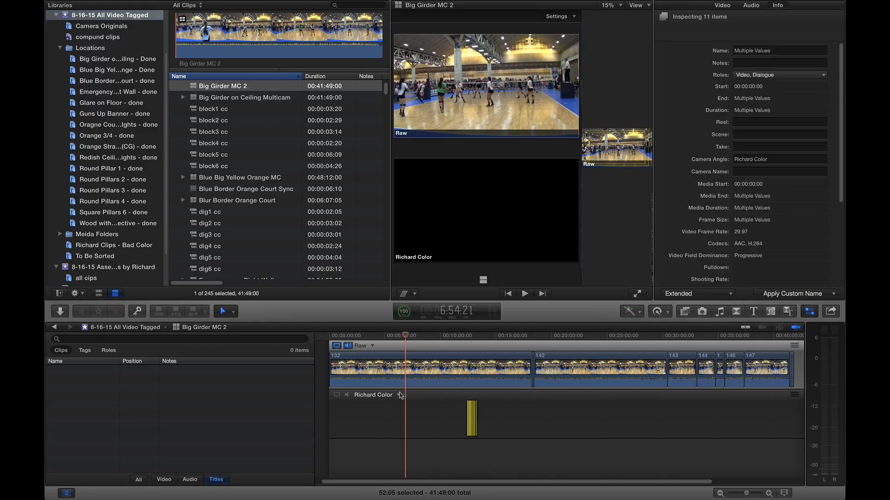
left_click(399, 396)
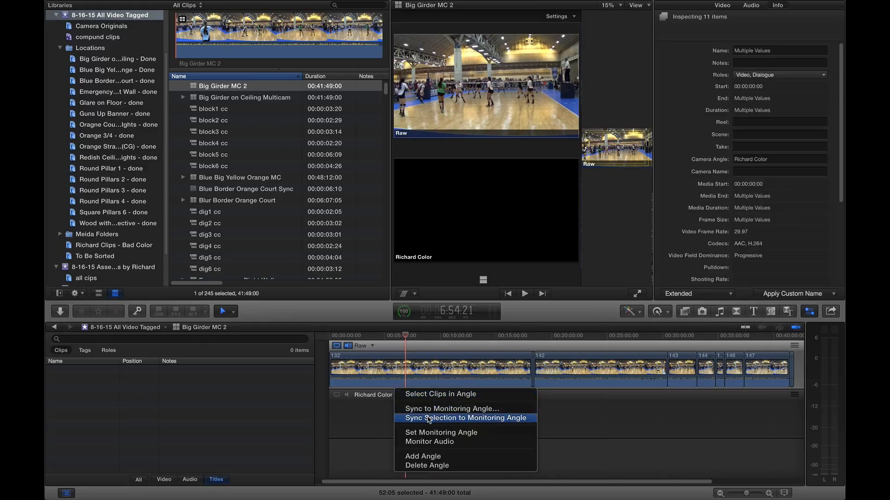
left_click(429, 418)
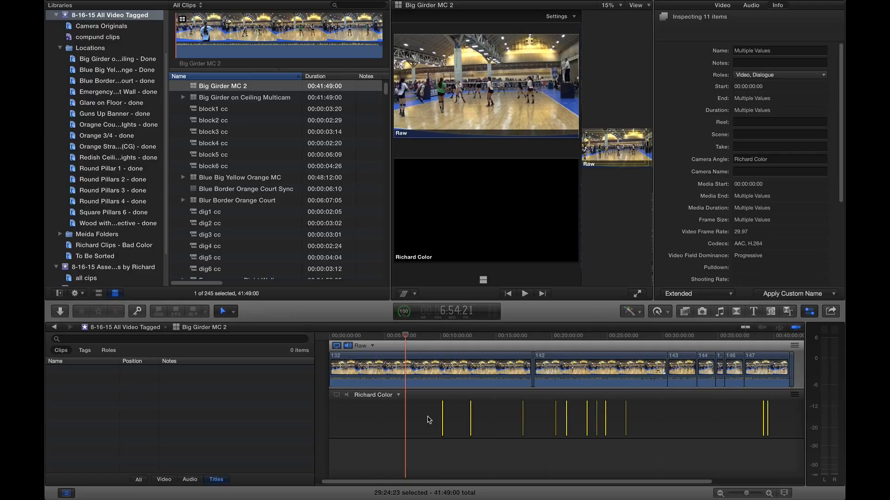
left_click(408, 420)
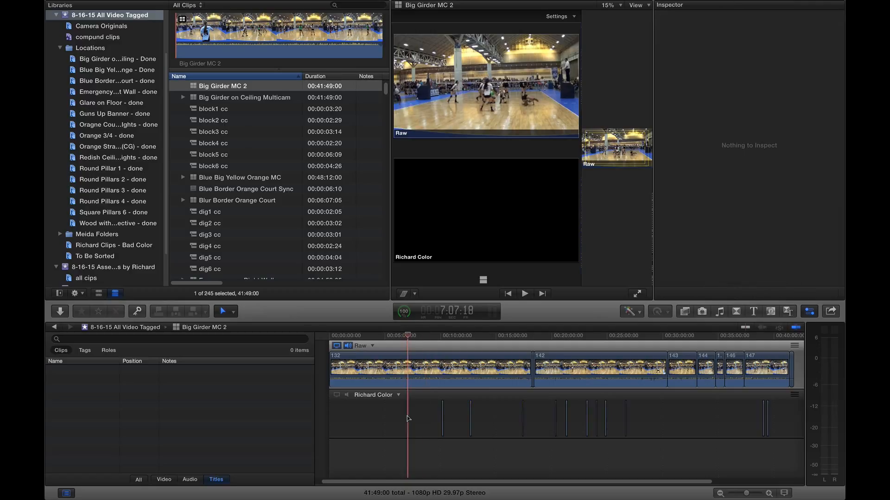
key("Down")
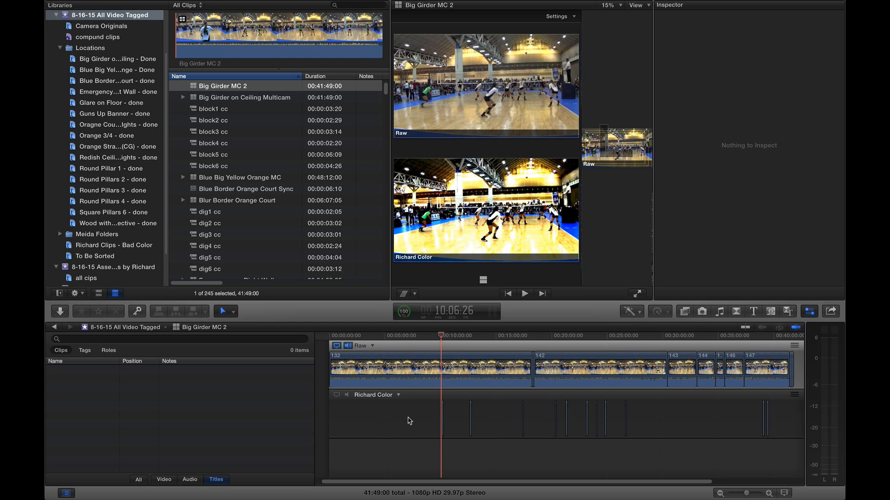
key("space")
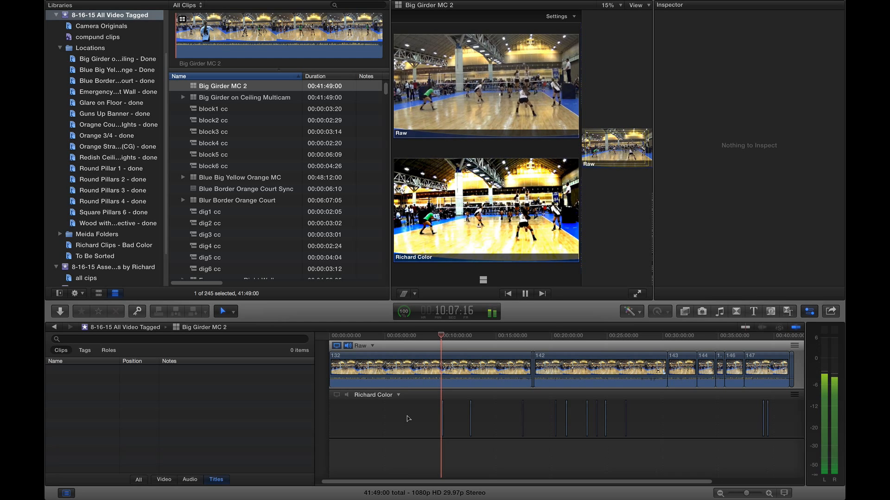
key("space")
key("Down")
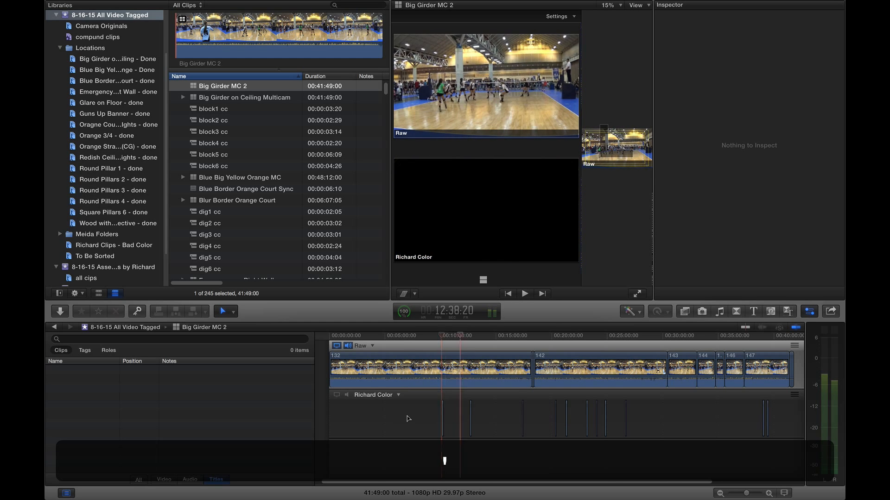
key("Down")
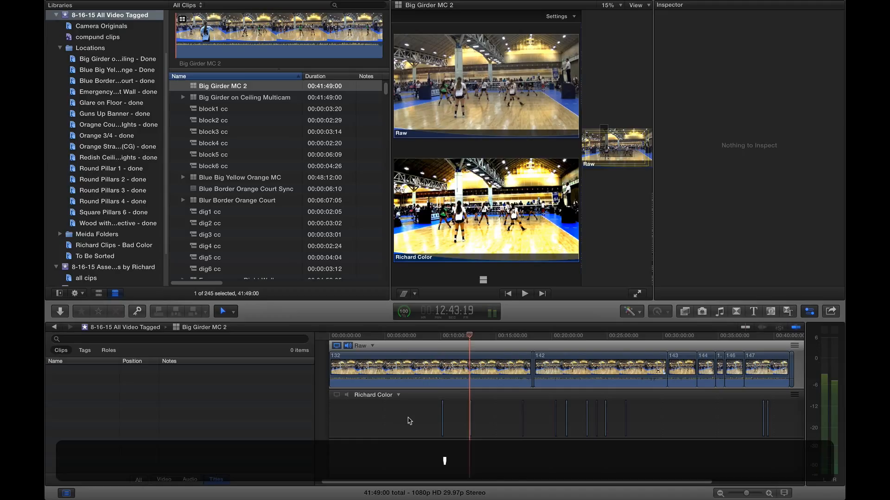
key("Down")
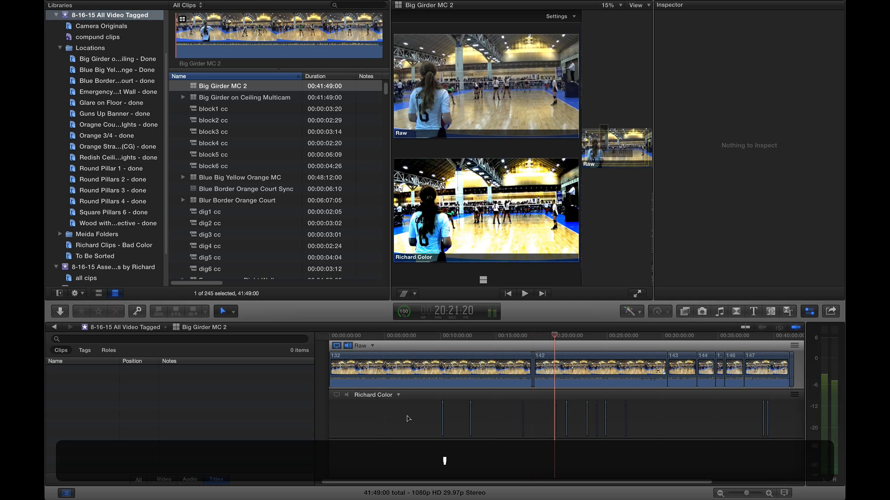
key("'")
key("'")
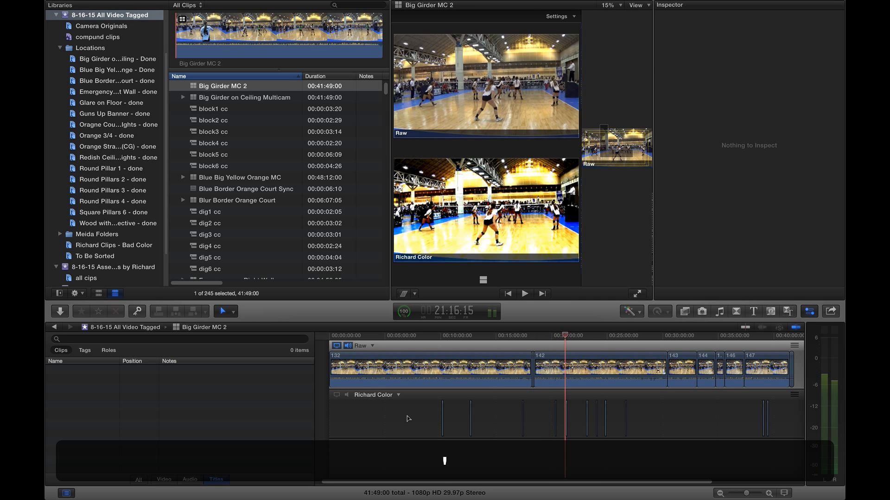
key("'")
key("'")
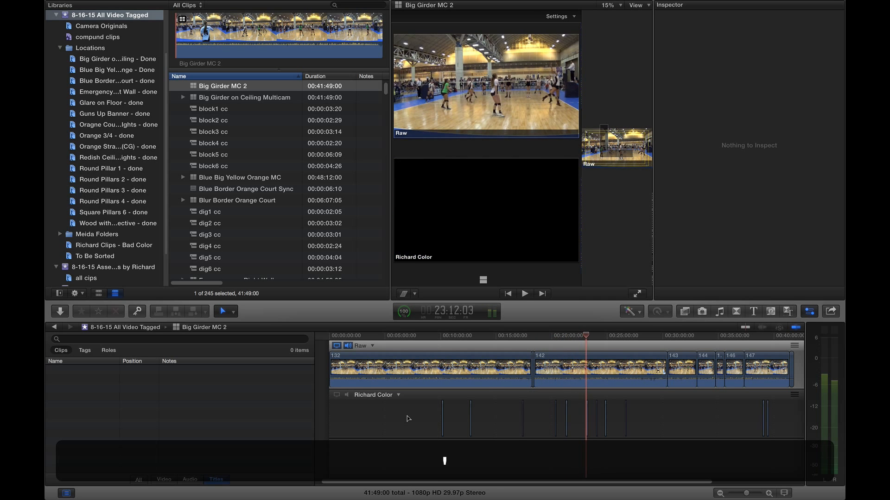
key("'")
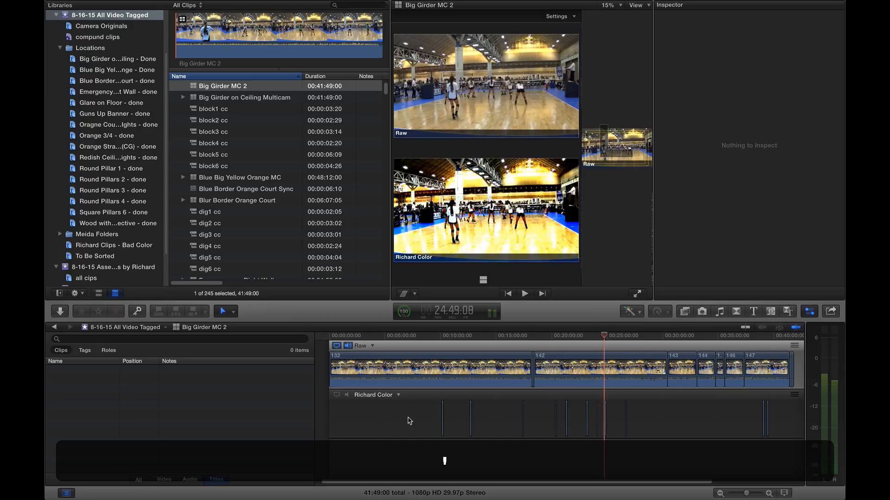
key("'")
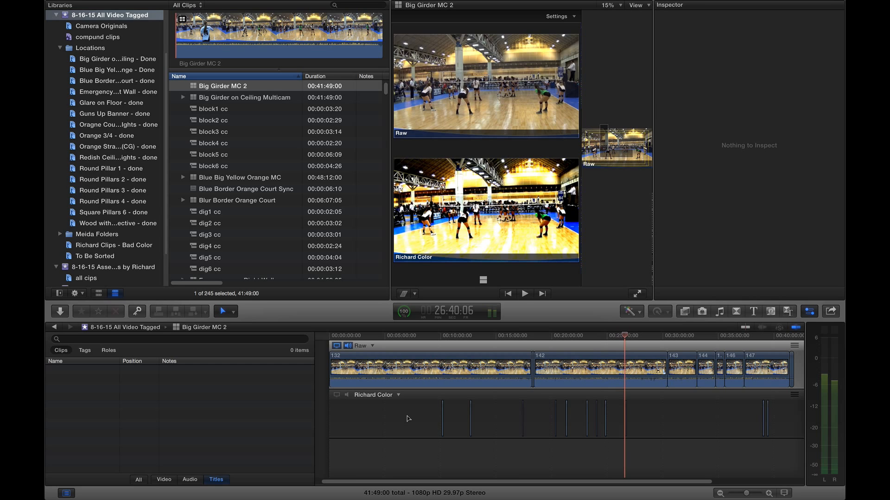
left_click_drag(413, 419, 767, 421)
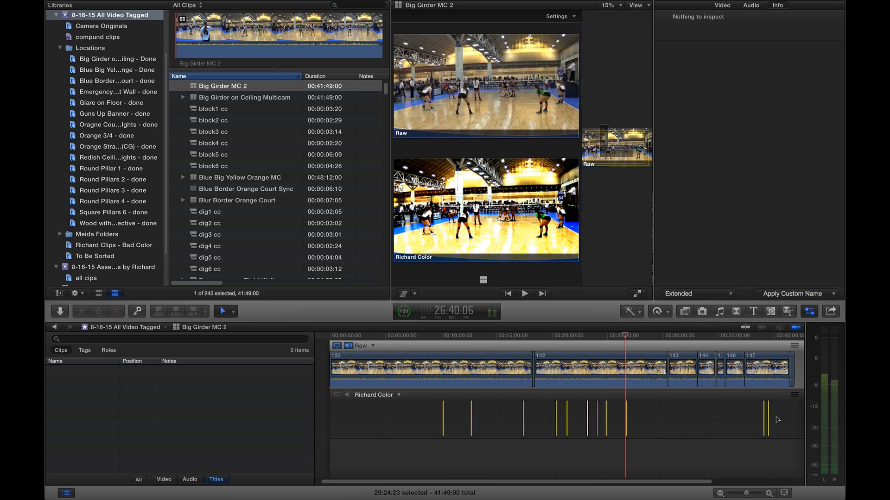
left_click(520, 466)
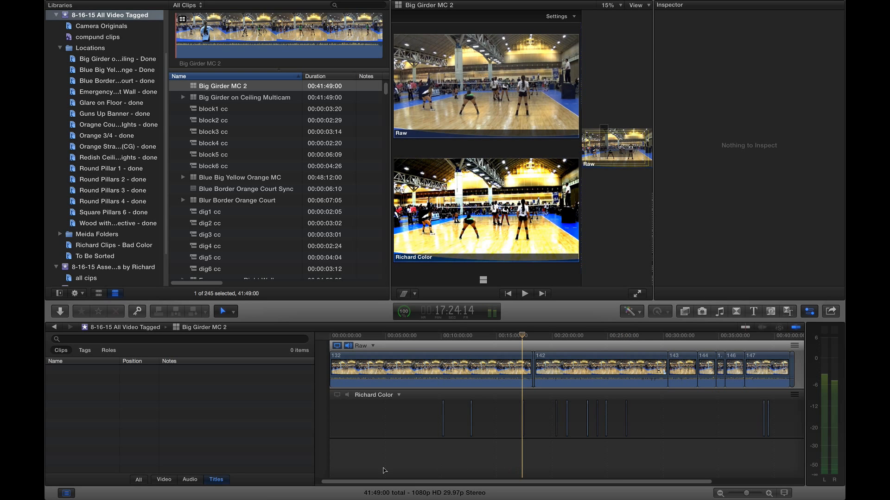
left_click(138, 480)
left_click(443, 419)
left_click_drag(777, 426, 438, 457)
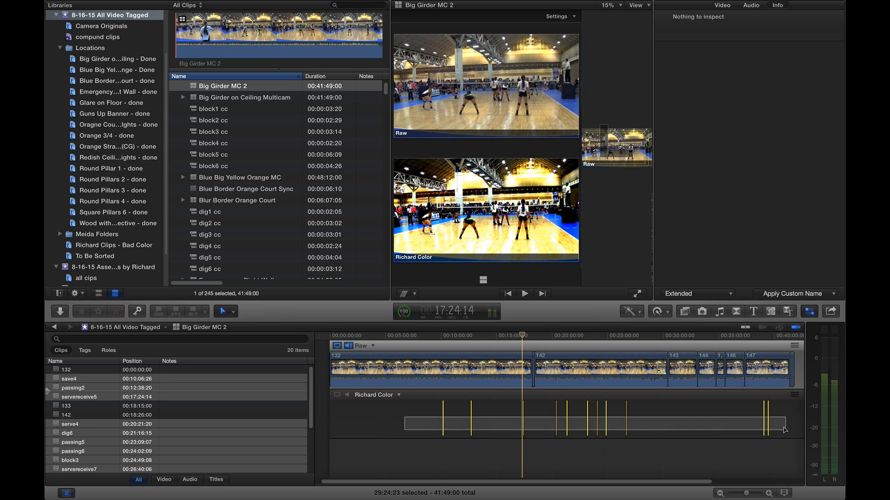
left_click(450, 458)
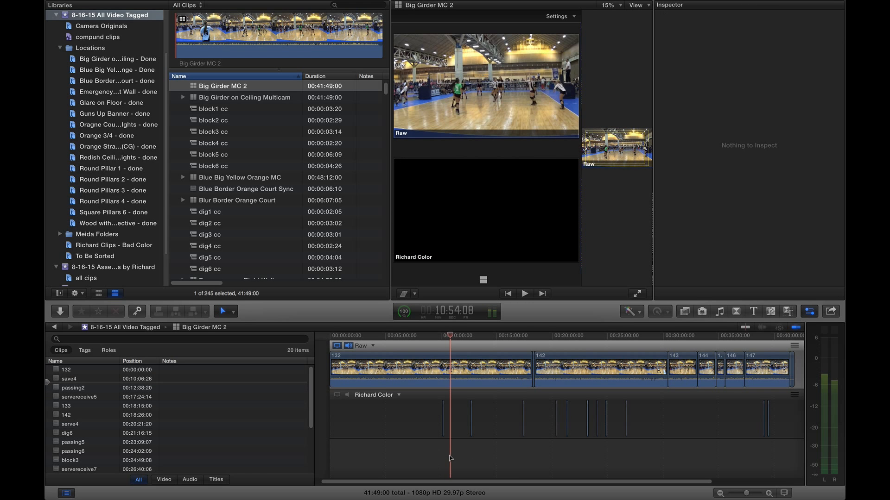
scroll(442, 430, "left", 1)
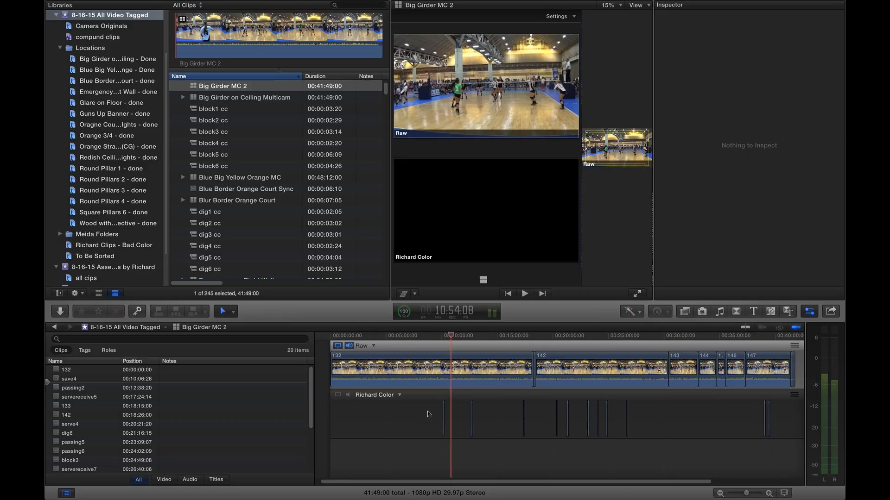
scroll(764, 416, "right", 1)
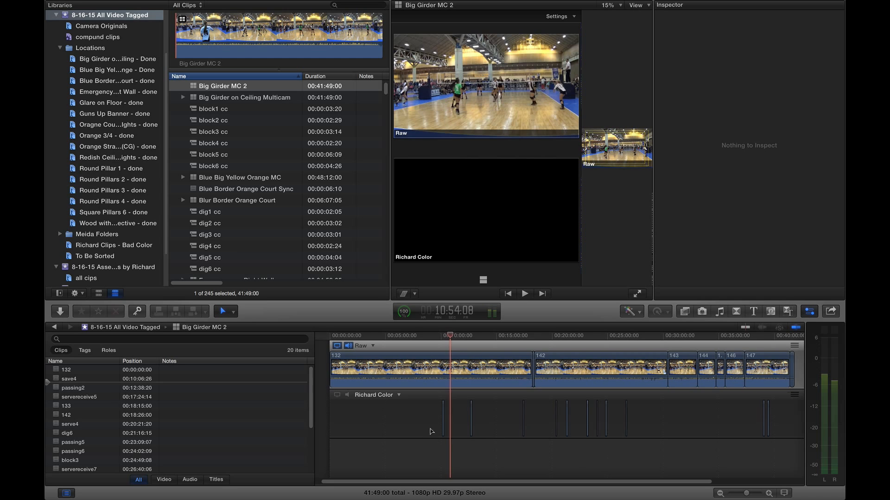
scroll(431, 425, "left", 2)
left_click(439, 336)
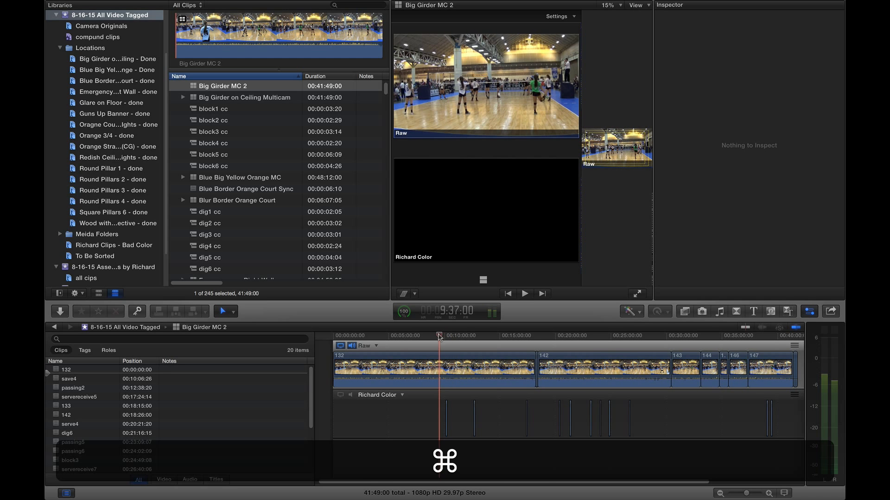
Zoom in and park the playhead at the start of the save4 clip.
key("super+equal")
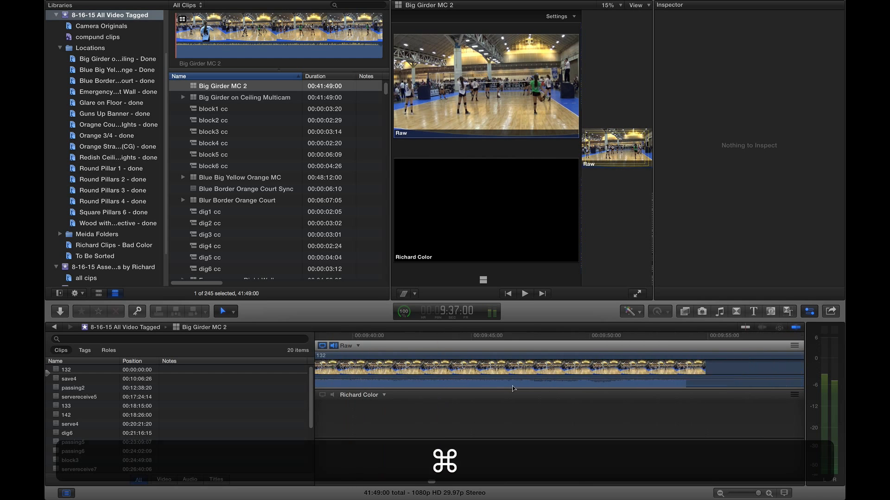
scroll(441, 370, "right", 10)
left_click(488, 335)
key("Down")
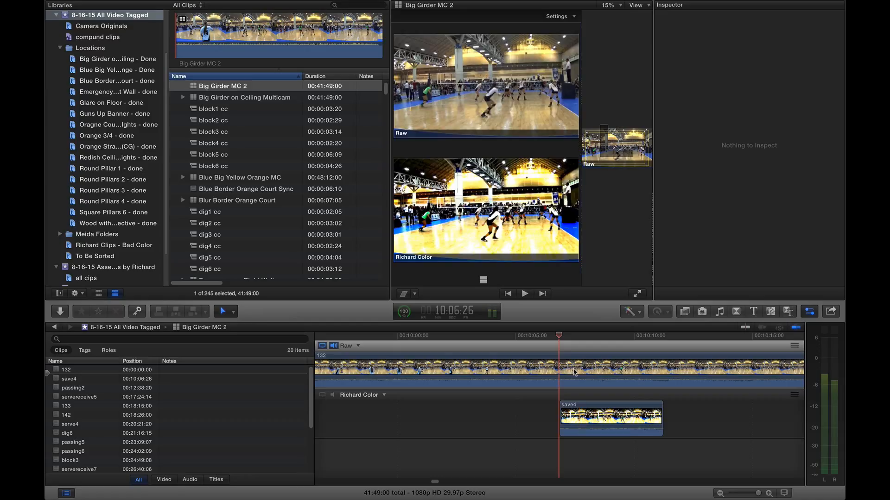
left_click(546, 335)
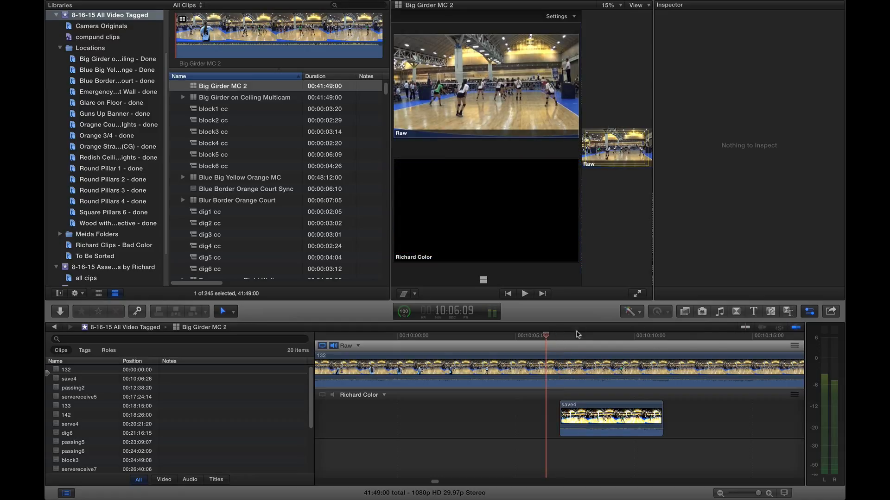
left_click(529, 337)
key("Down")
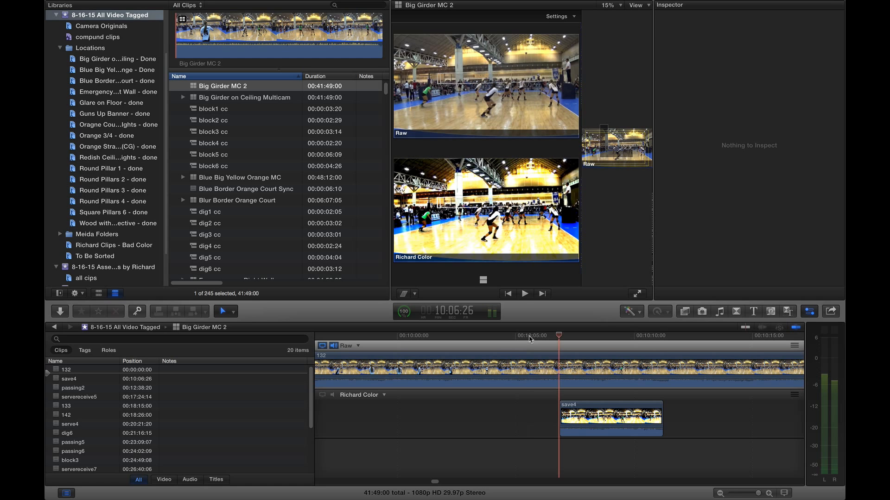
Blade clip 132 at both the start and end of save4.
key("super+b")
key("super+apostrophe")
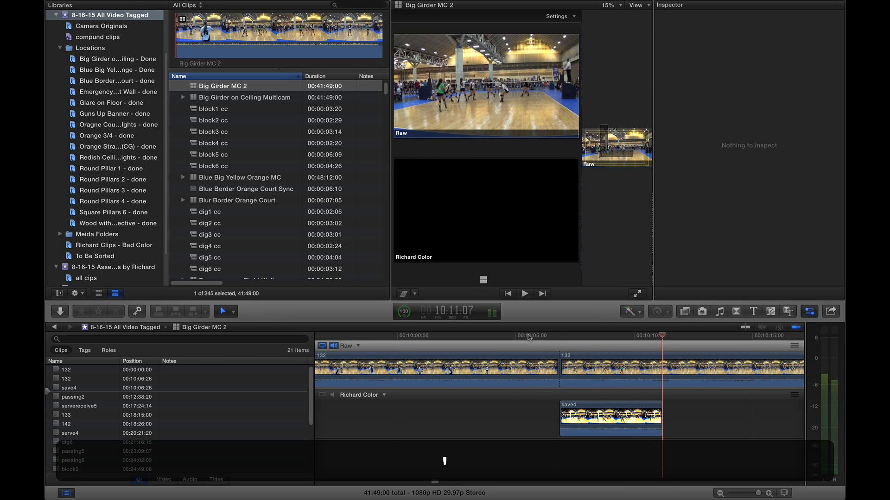
key("super+b")
key("semicolon")
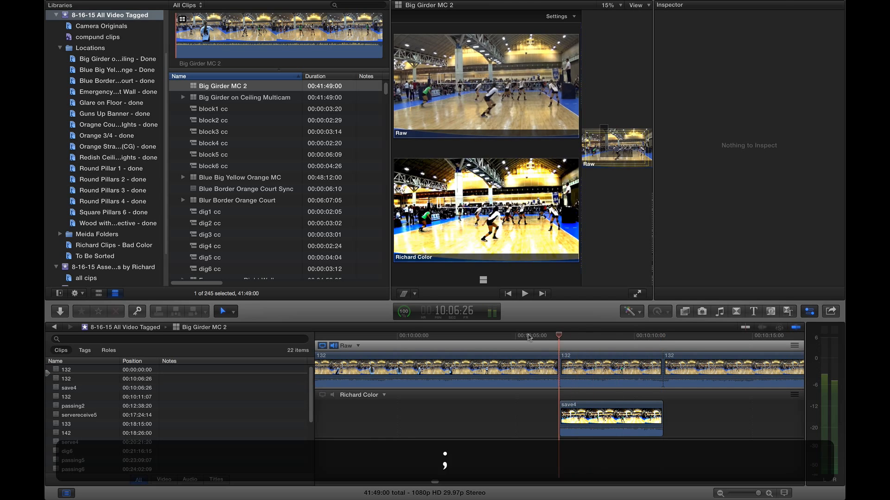
Turn the middle clip 132 piece into a compound clip named 'save4 cc 2'.
key("c")
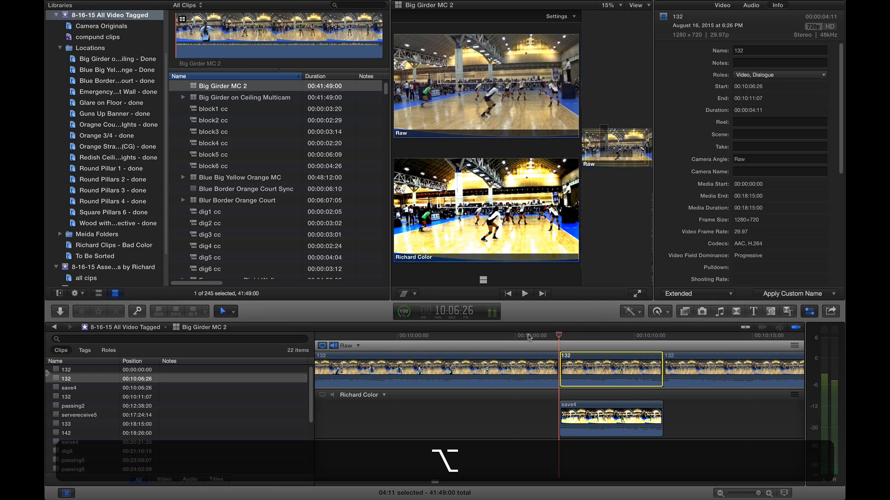
key("alt+g")
type("save")
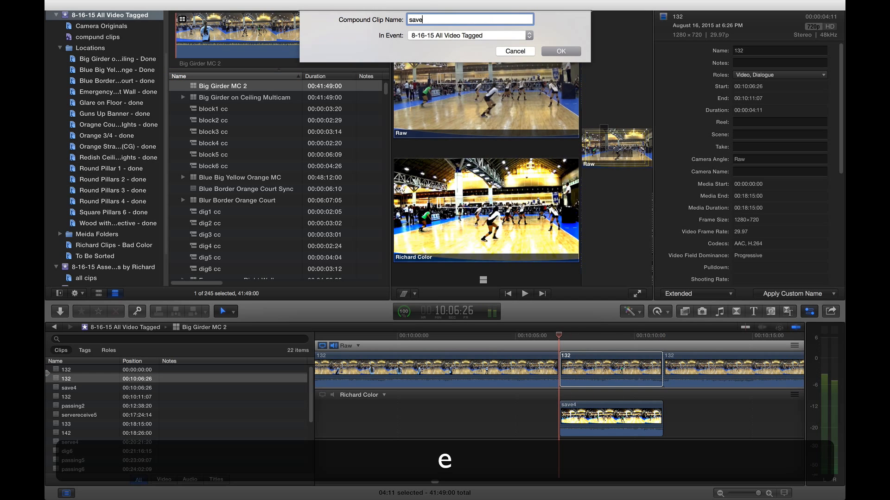
type("4 cc 2")
key("Return")
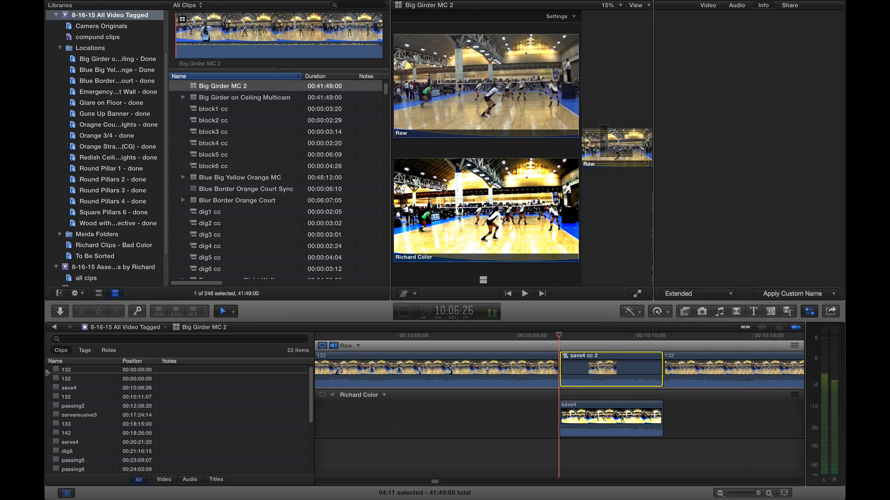
key("apostrophe")
key("apostrophe")
Cut clip 132 around passing2 and make that piece a compound clip named 'passing2 cc2'.
key("super+b")
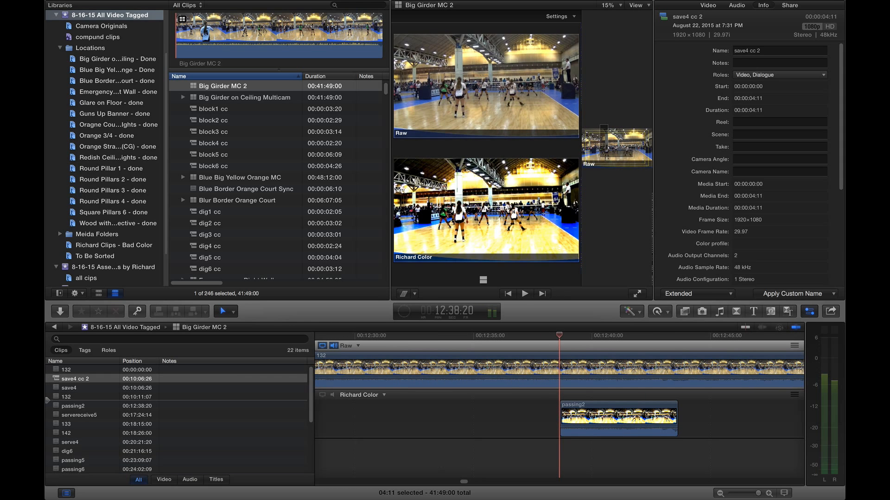
key("super+apostrophe")
key("super+b")
key("super+semicolon")
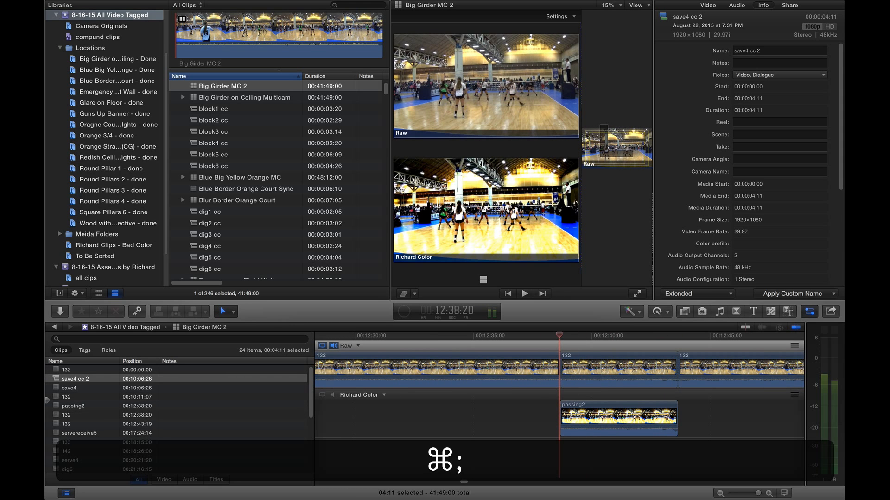
key("c")
key("alt+g")
type("p")
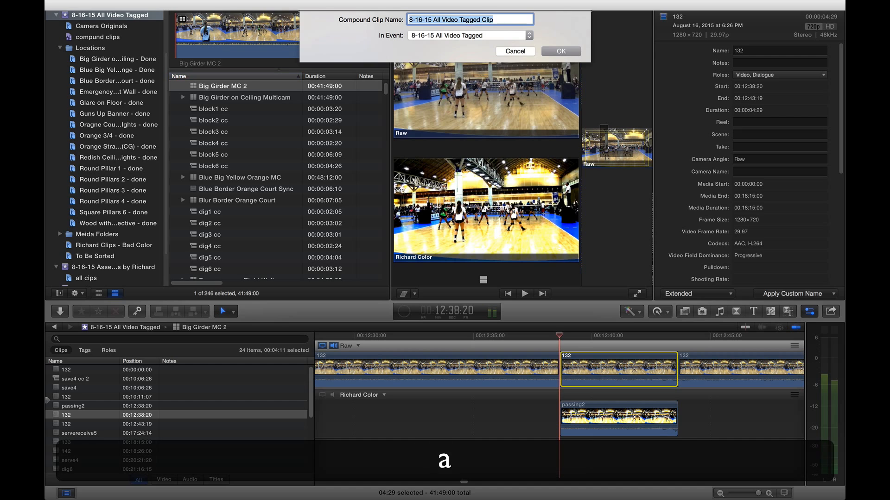
type("assing2 cc")
key("Return")
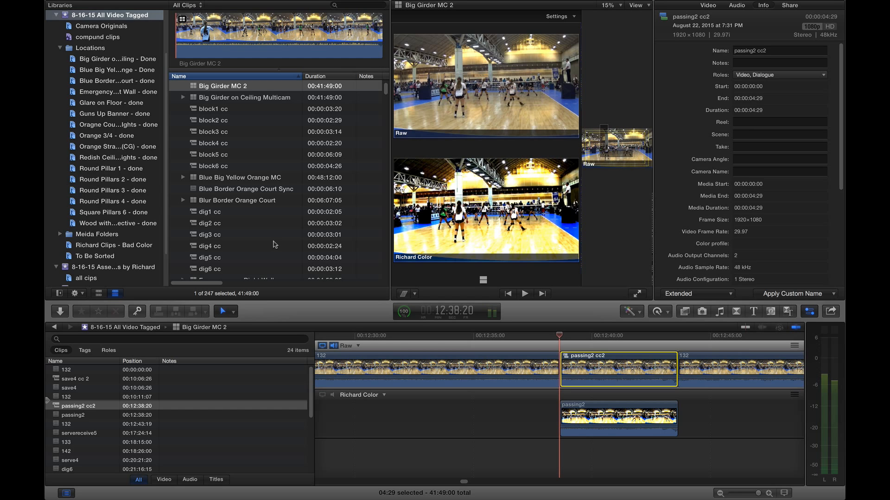
scroll(149, 249, "down", 3)
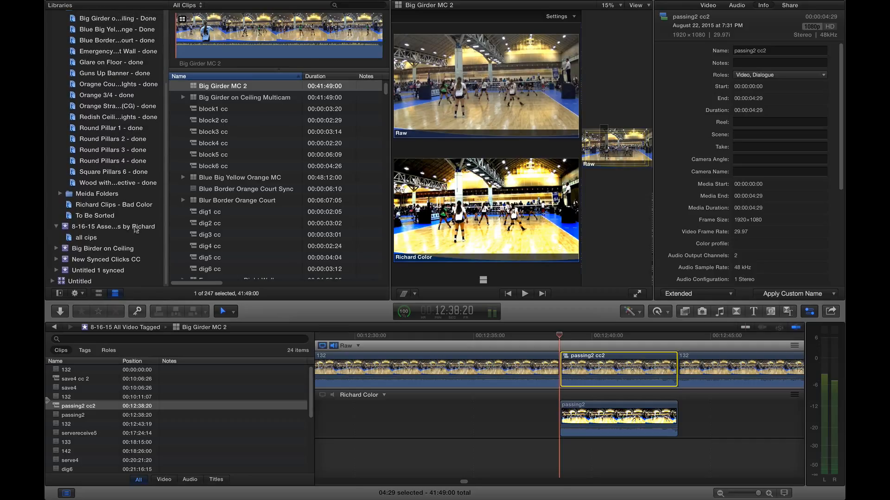
Open the Recruting Video MC clip from the 8-16-15 Assemblies event and fit it in the timeline.
left_click(135, 228)
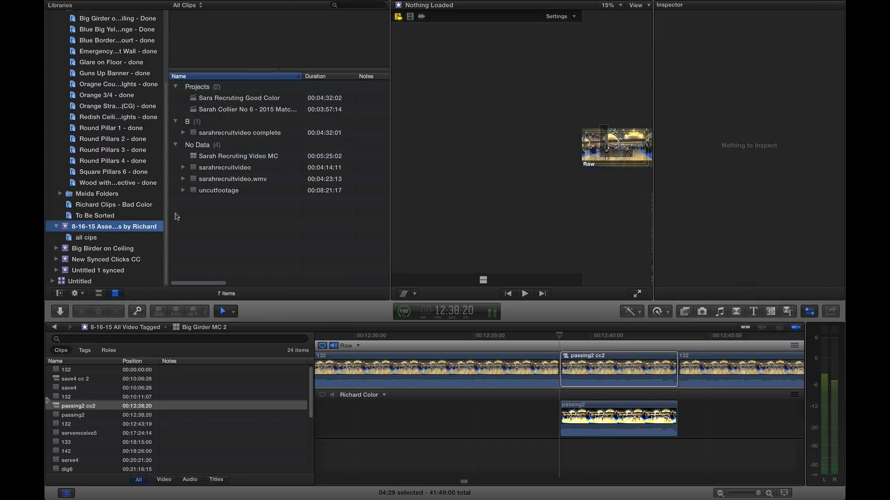
left_click(248, 110)
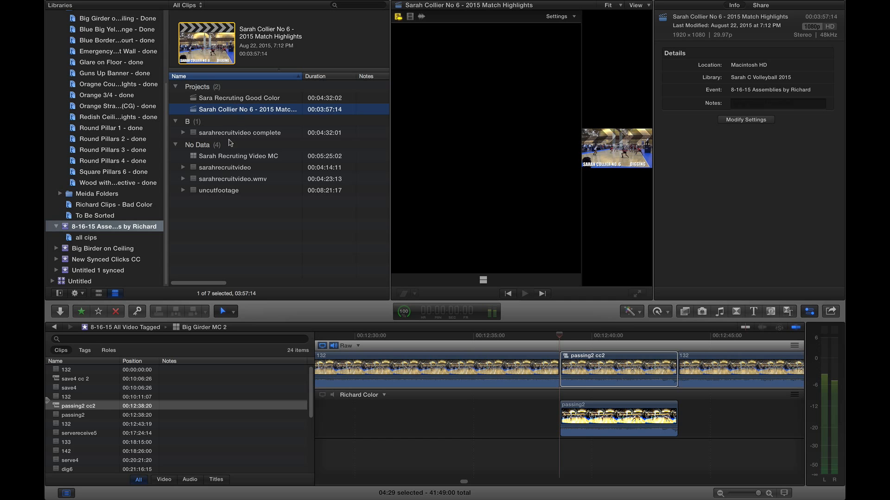
left_click(227, 156)
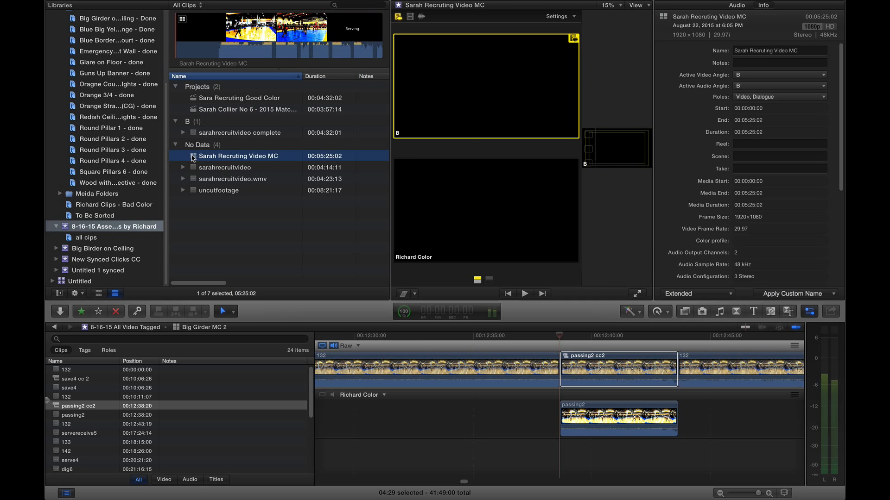
double_click(193, 158)
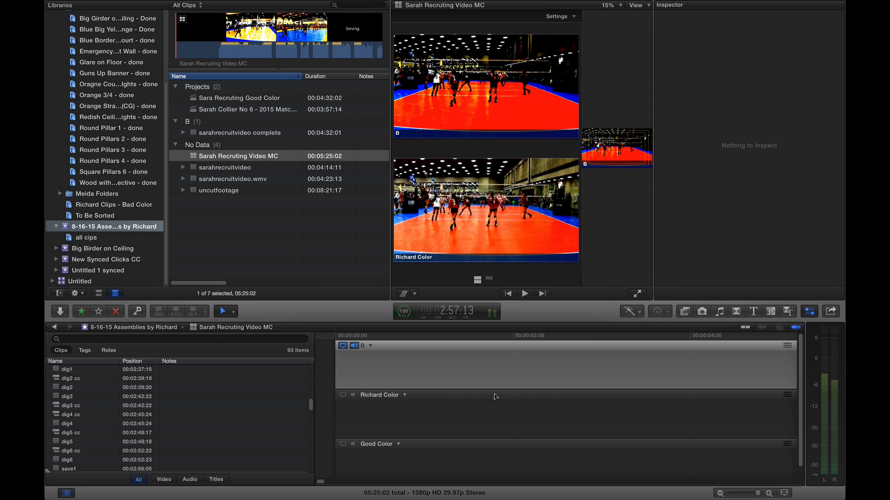
scroll(495, 397, "right", 10)
key("shift+z")
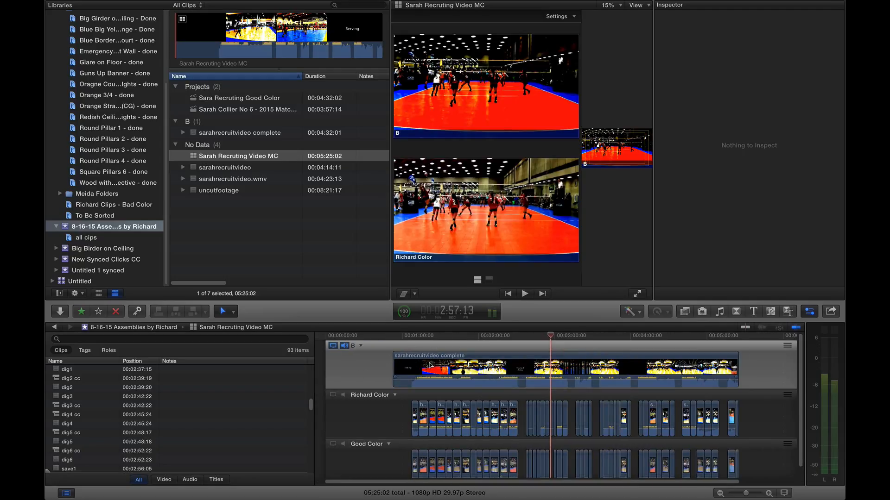
Check the angles at about 1:46, 4:51 and 1:12, and set the viewer to 4 Angles.
left_click(445, 335)
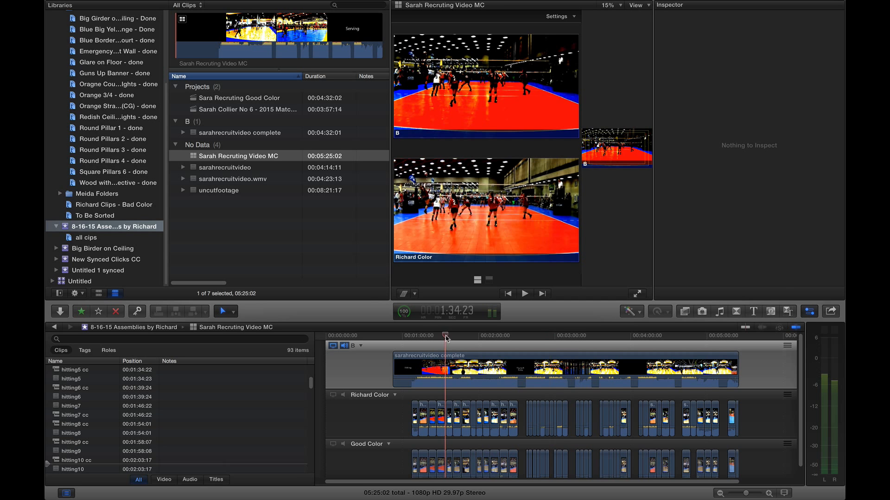
left_click(461, 337)
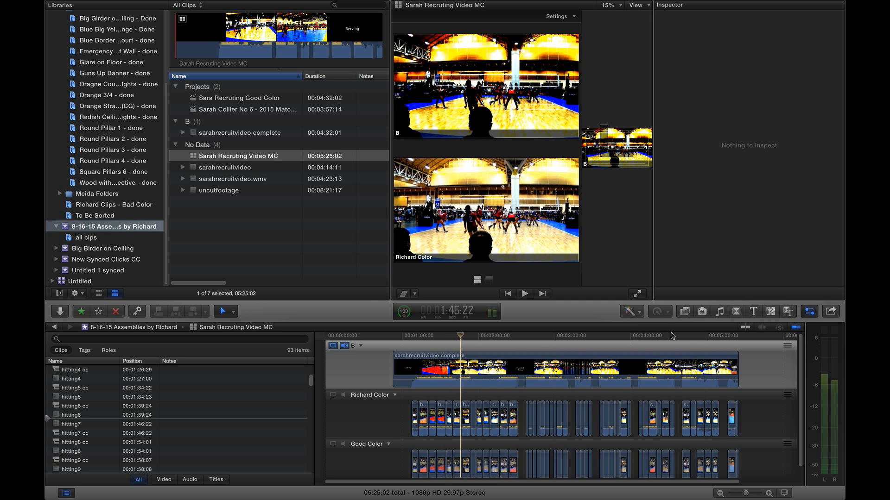
left_click(695, 336)
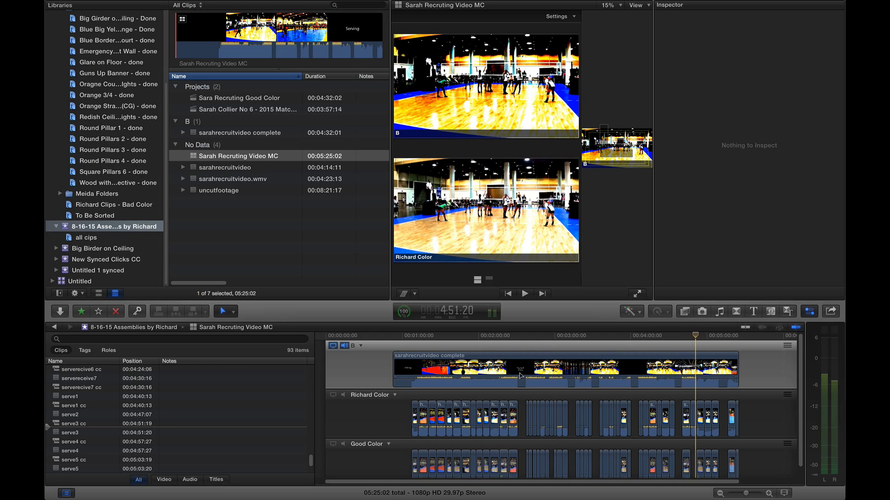
left_click(417, 336)
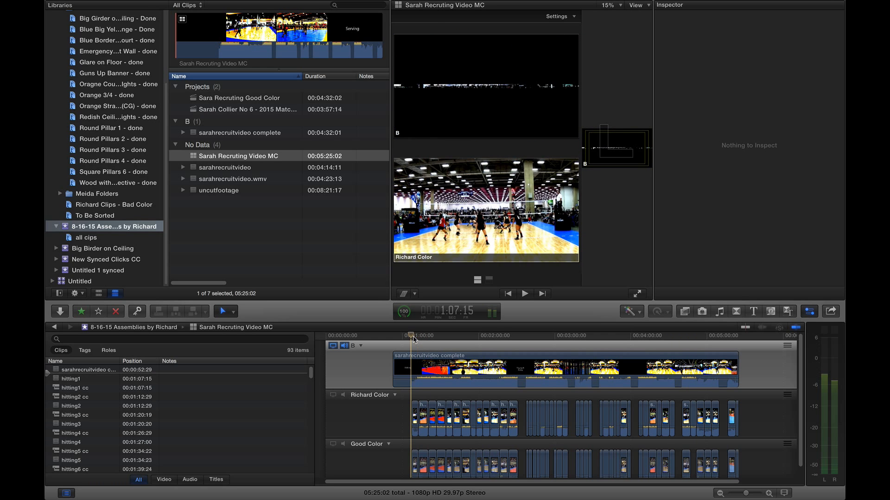
left_click(571, 16)
left_click(566, 42)
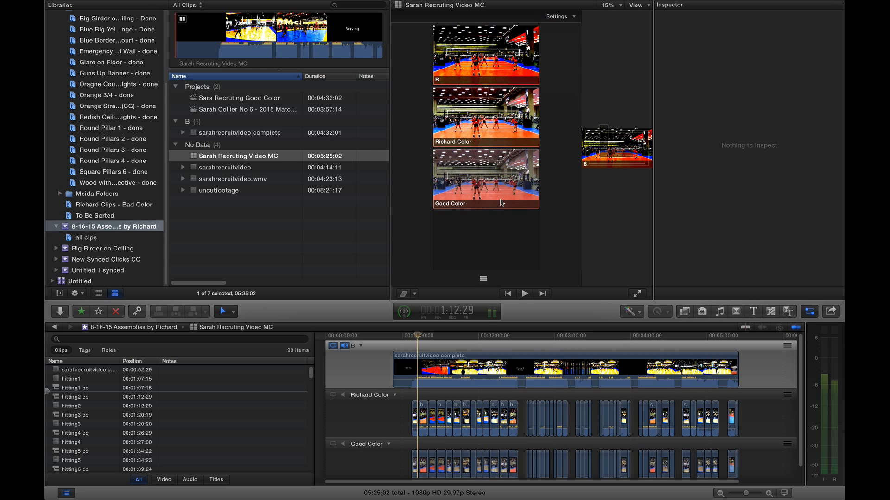
left_click(400, 416)
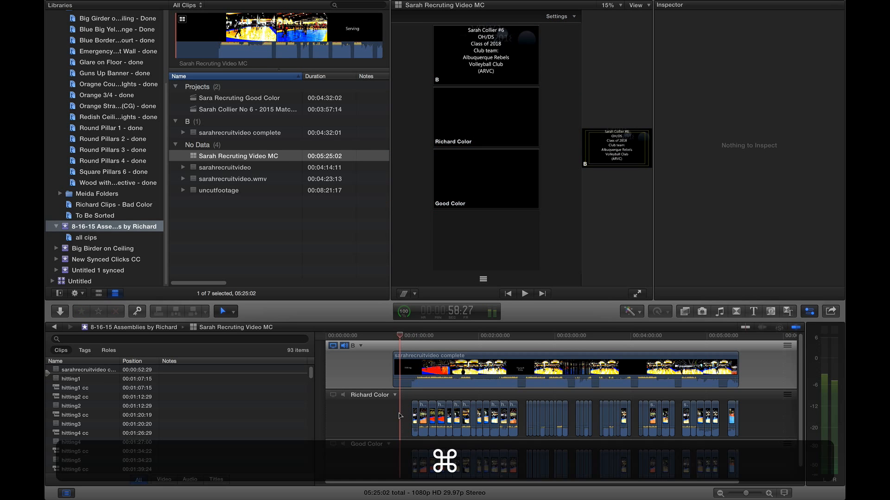
key("super+equal")
key("super+equal")
key("super+equal")
key("super+minus")
key("super+minus")
key("super+minus")
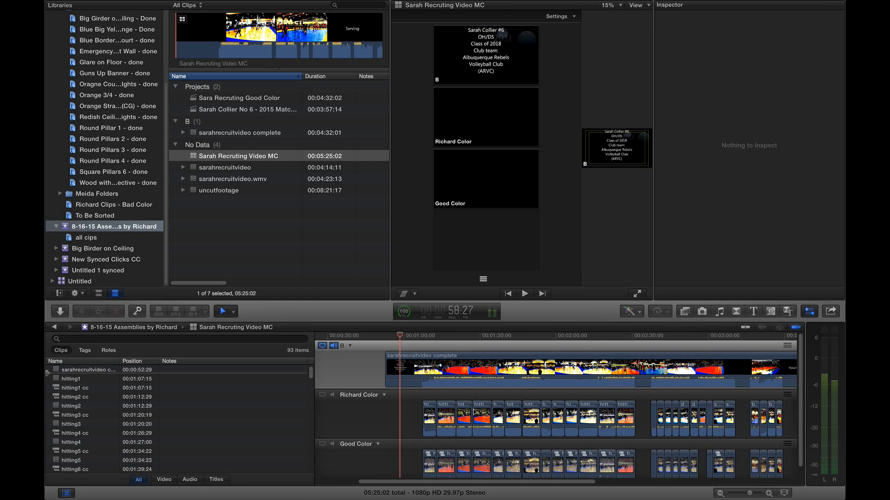
scroll(450, 412, "down", 2)
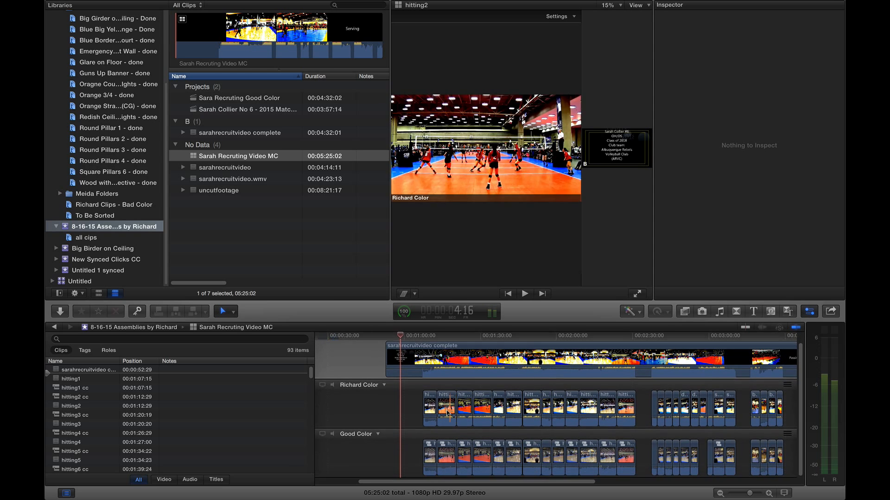
key("super+equal")
key("super+equal")
key("super+equal")
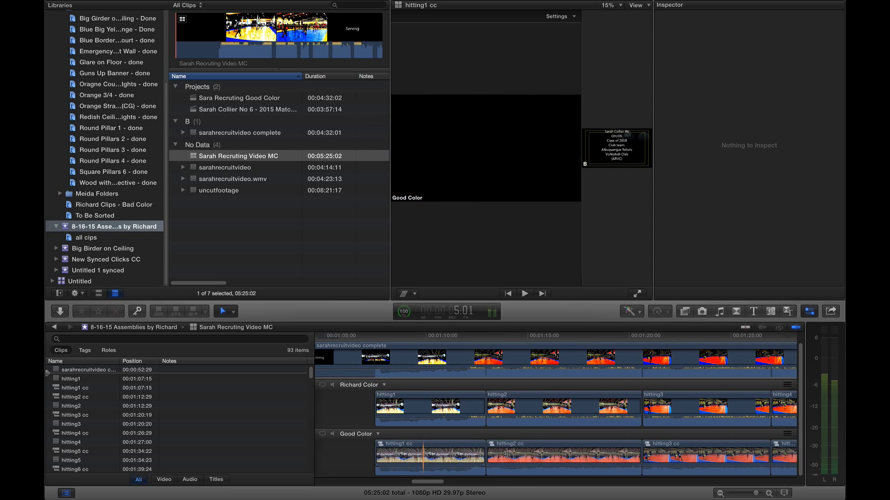
key("s")
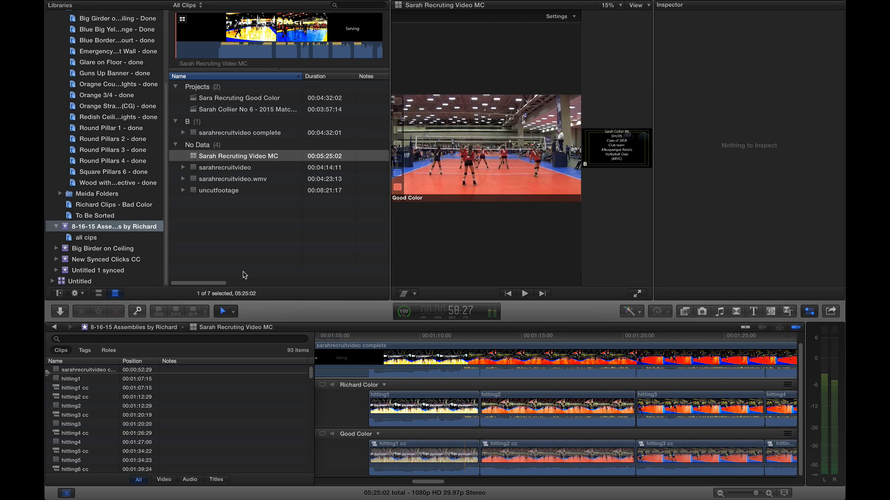
key("s")
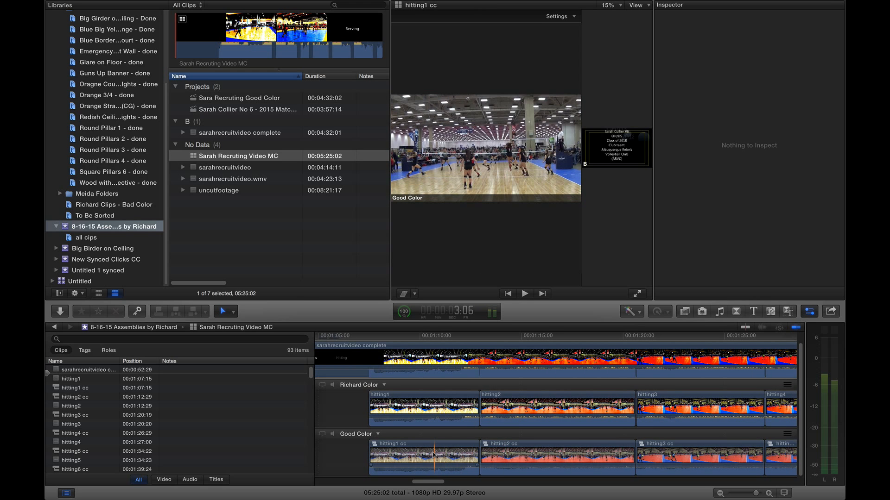
scroll(434, 455, "right", 15)
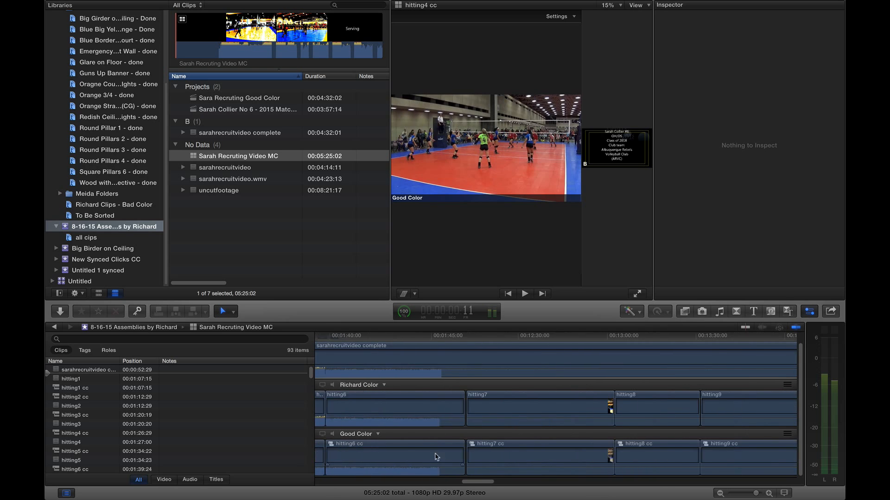
scroll(436, 457, "right", 10)
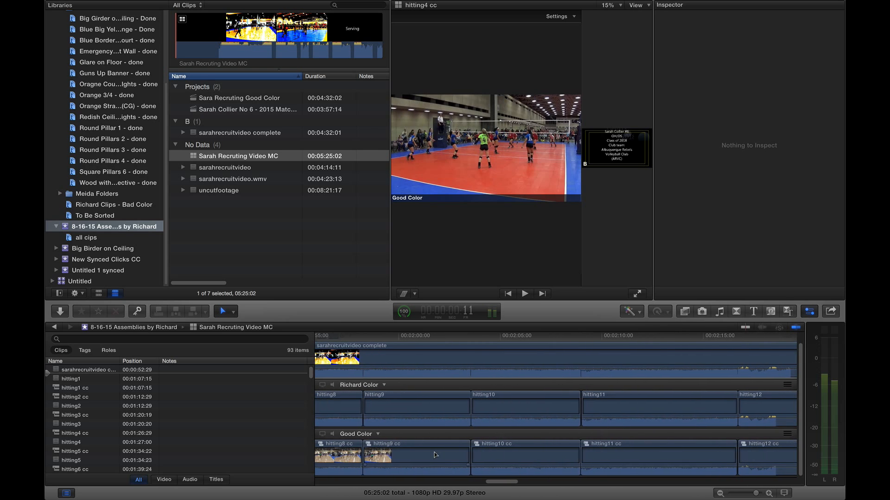
key("super+minus")
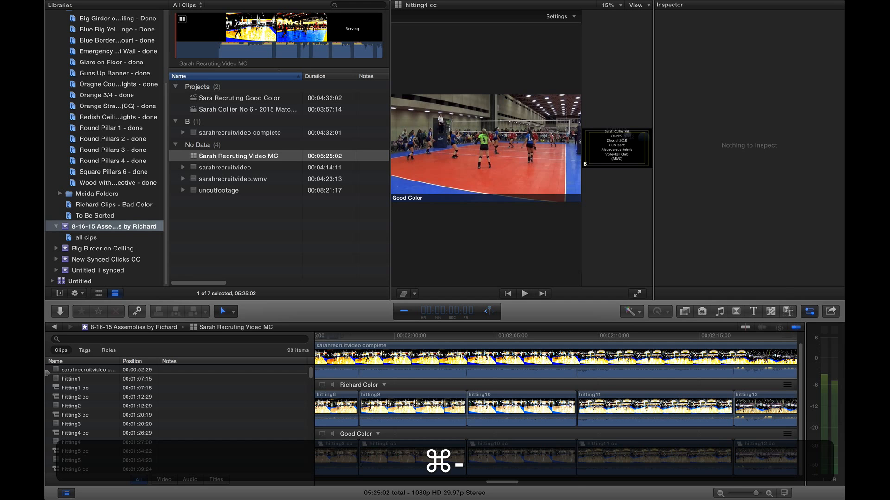
key("super+minus")
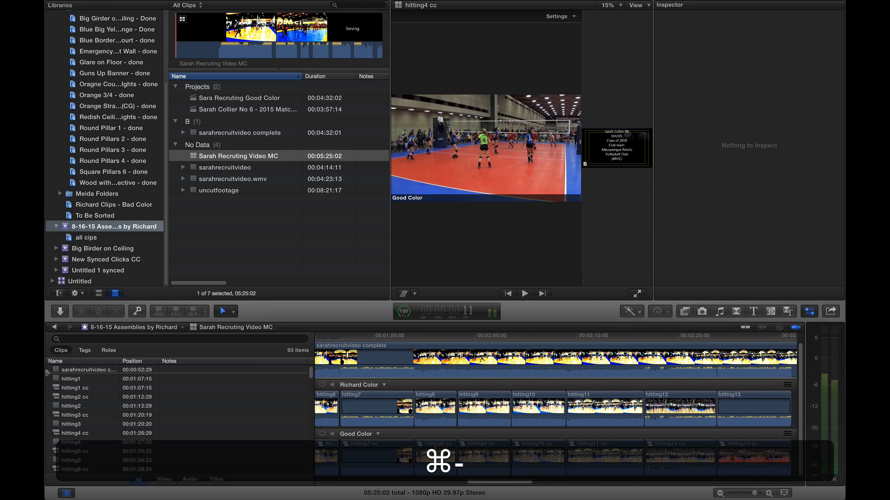
key("super+minus")
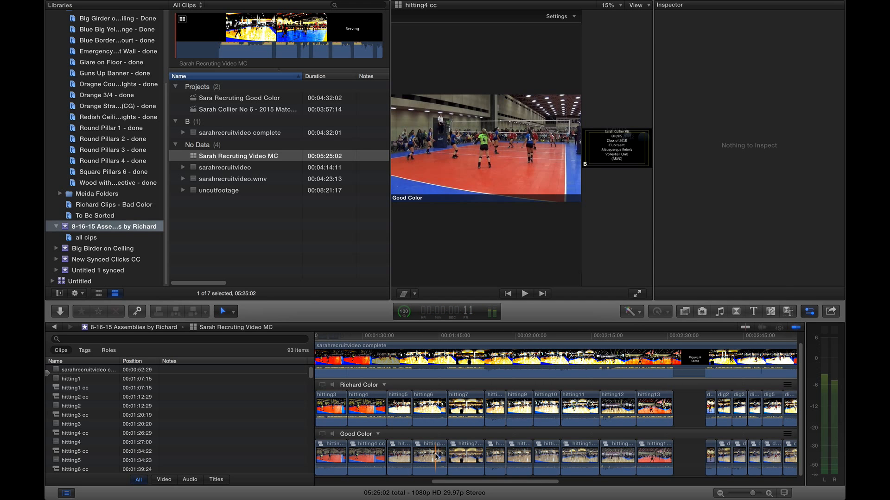
key("super+minus")
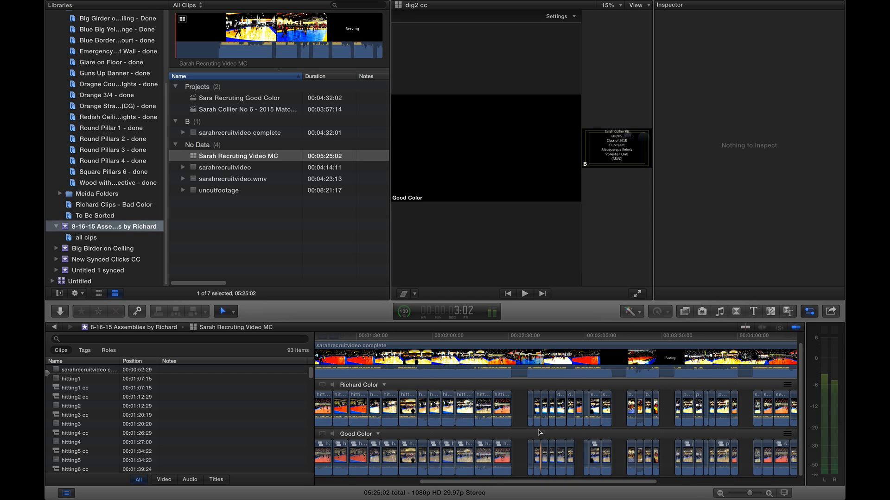
key("super+minus")
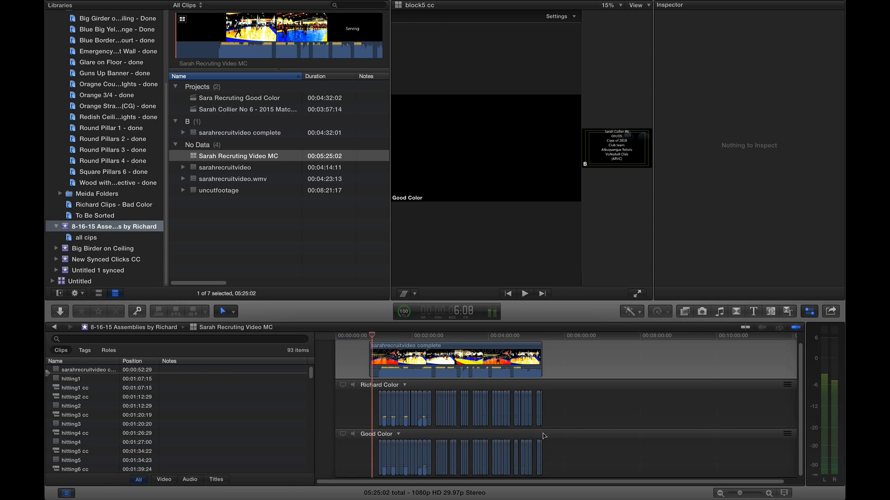
key("a")
Select and copy all the clips in the Good Color lane.
left_click_drag(578, 449, 346, 455)
key("super+4")
key("super+c")
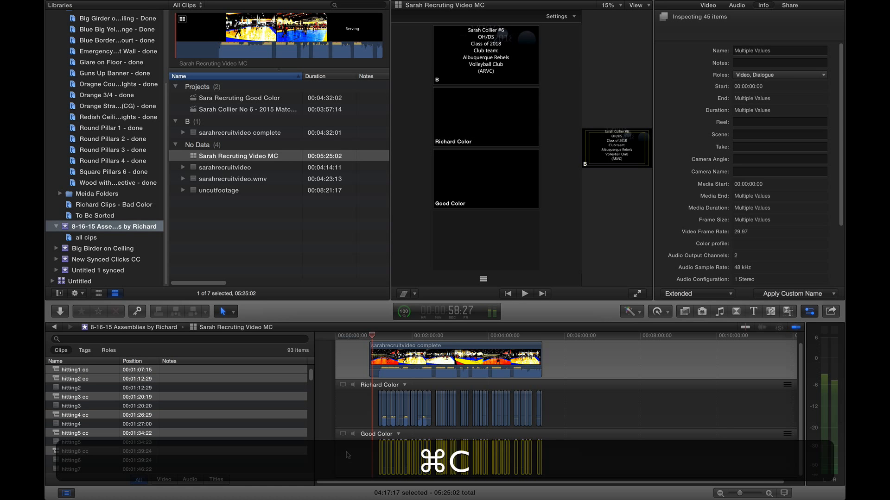
Create a new project named 'new timeline for video' and paste the Good Color clips into it.
key("super+n")
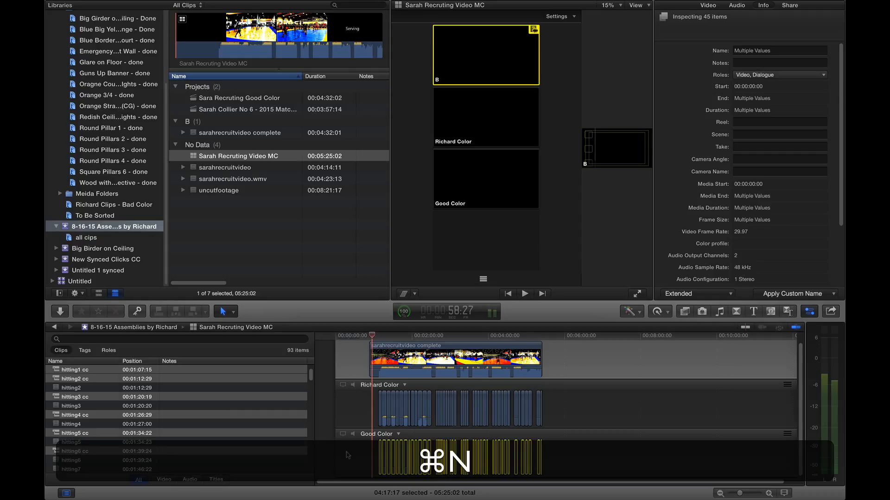
key("Return")
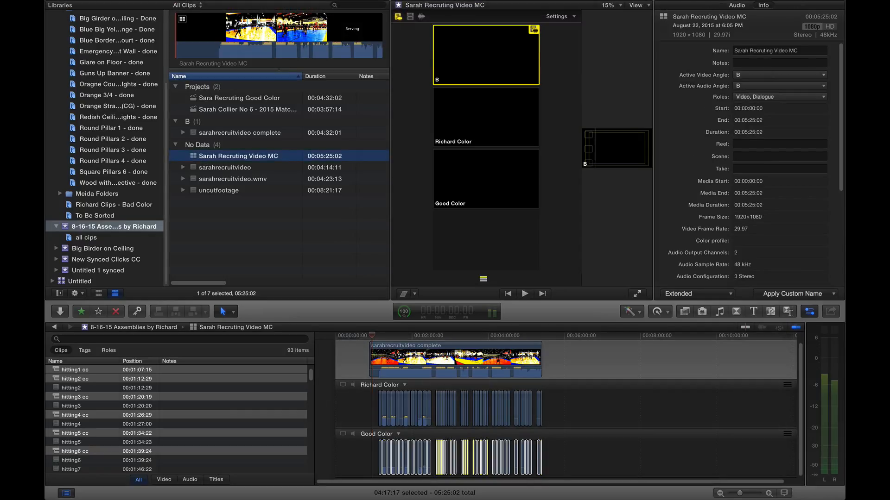
key("super+n")
type("new ")
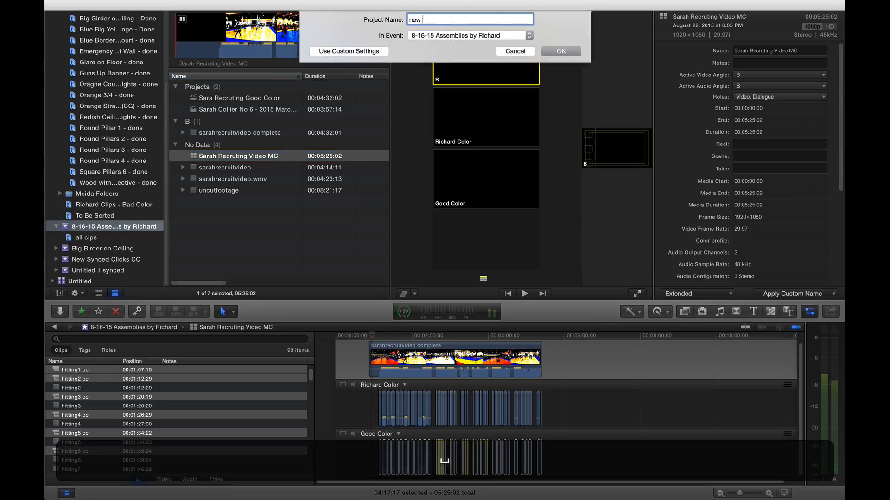
type("timeline for me")
key("Return")
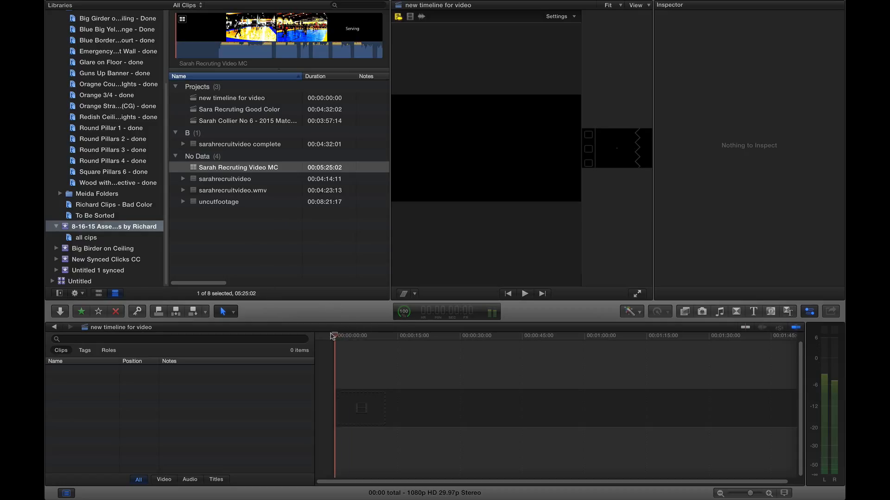
key("super+v")
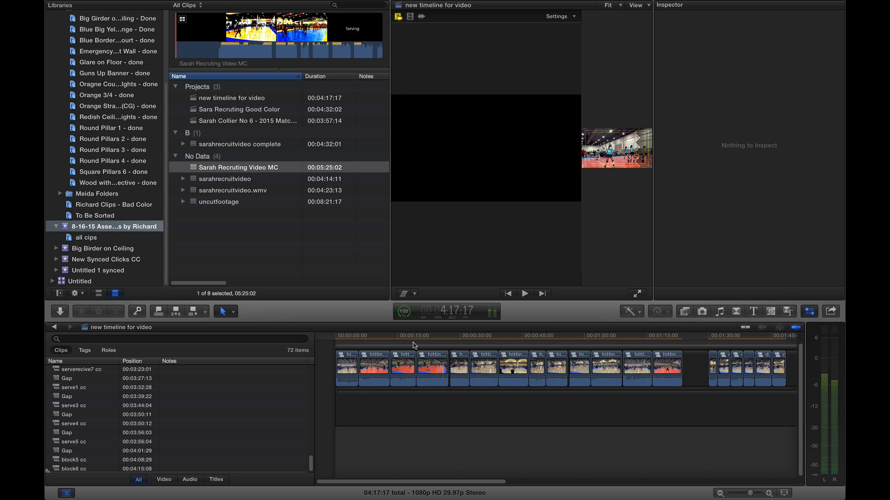
Overwrite the pasted Good Color storyline down into the primary storyline of the new timeline.
key("super+minus")
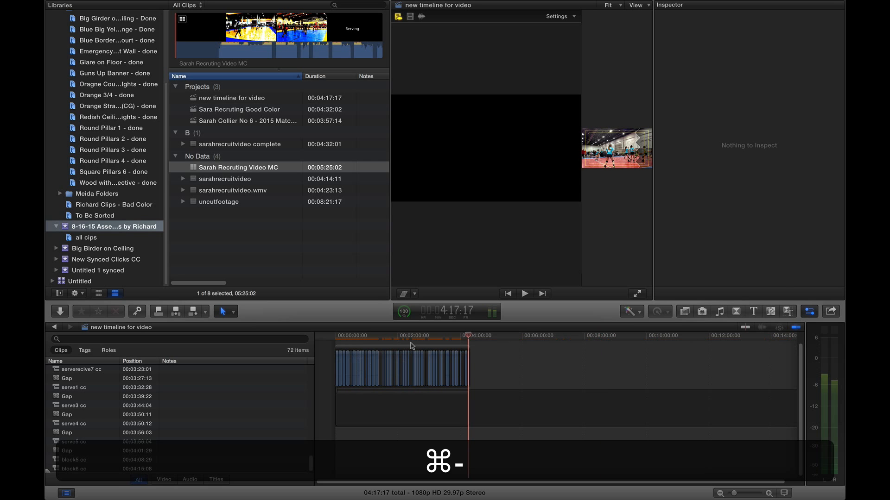
key("super+equal")
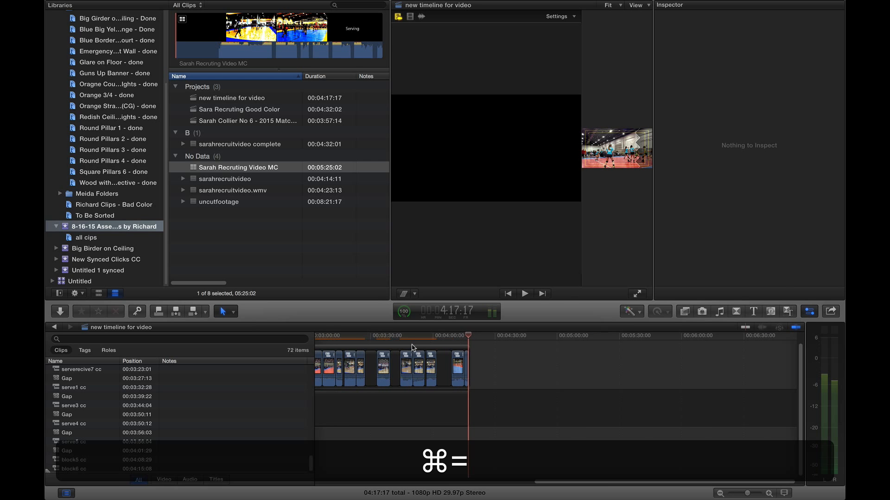
key("shift+z")
left_click(487, 350)
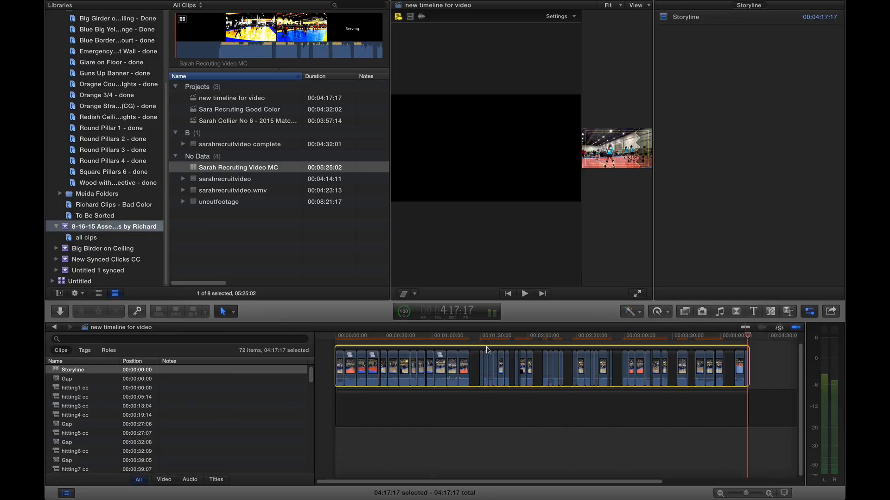
key("alt+super+Down")
mouse_move(488, 351)
left_mouse_down()
mouse_move(424, 342)
mouse_move(487, 341)
left_mouse_up()
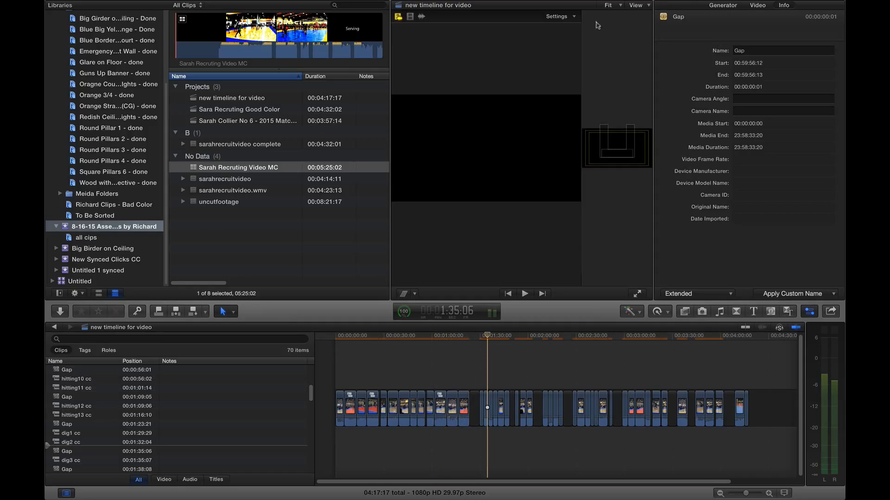
Show safe zone guides in the viewer and scrub back to preview the hitting11 cc clip.
left_click(637, 6)
left_click(648, 30)
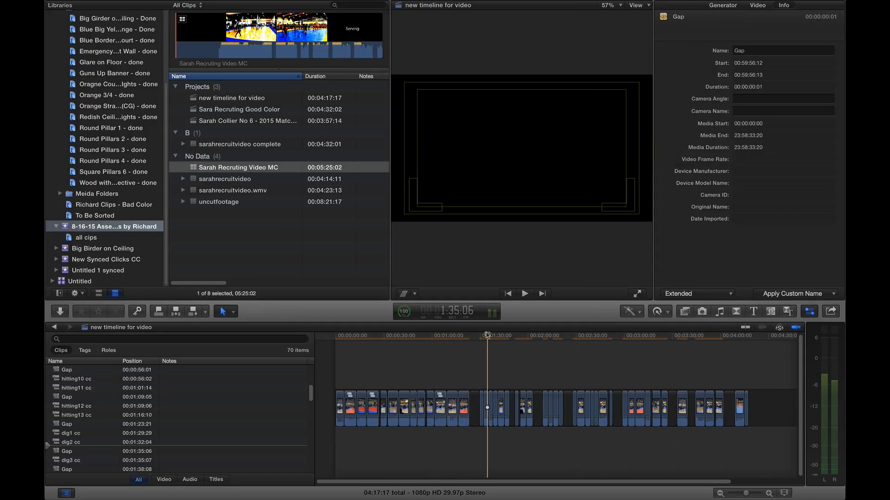
left_click_drag(487, 337, 434, 341)
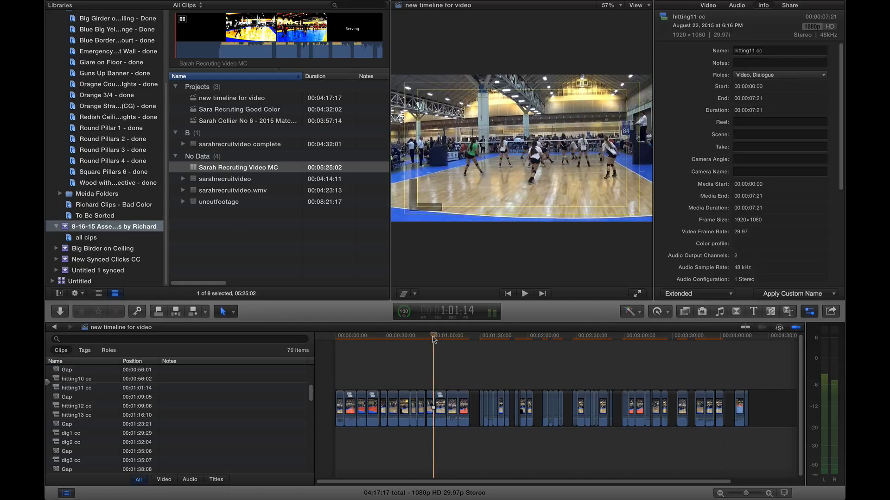